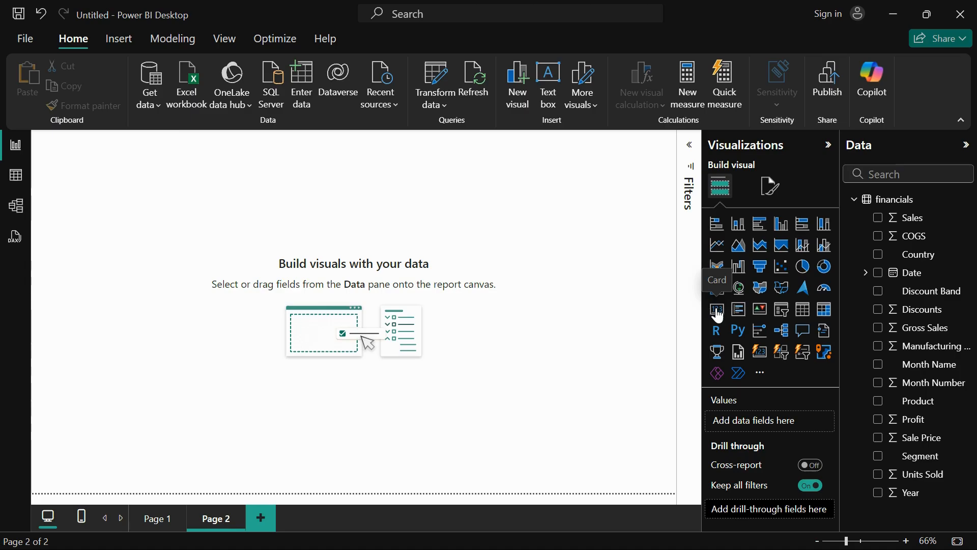
- Add a Card visual to the blank report page, widen and flatten it, and place it near the page's upper-left corner
click(717, 310)
drag(122, 217, 345, 289)
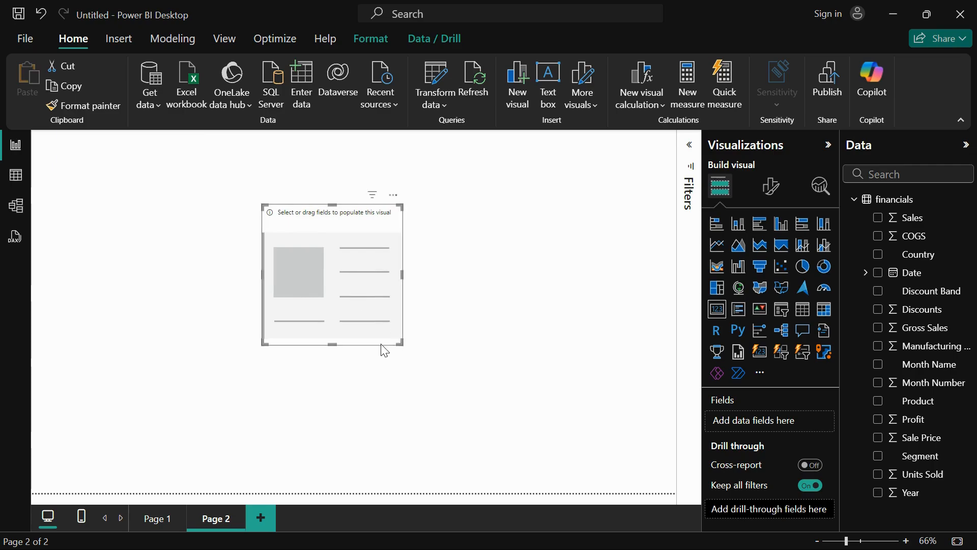
drag(400, 344, 462, 314)
drag(309, 257, 147, 218)
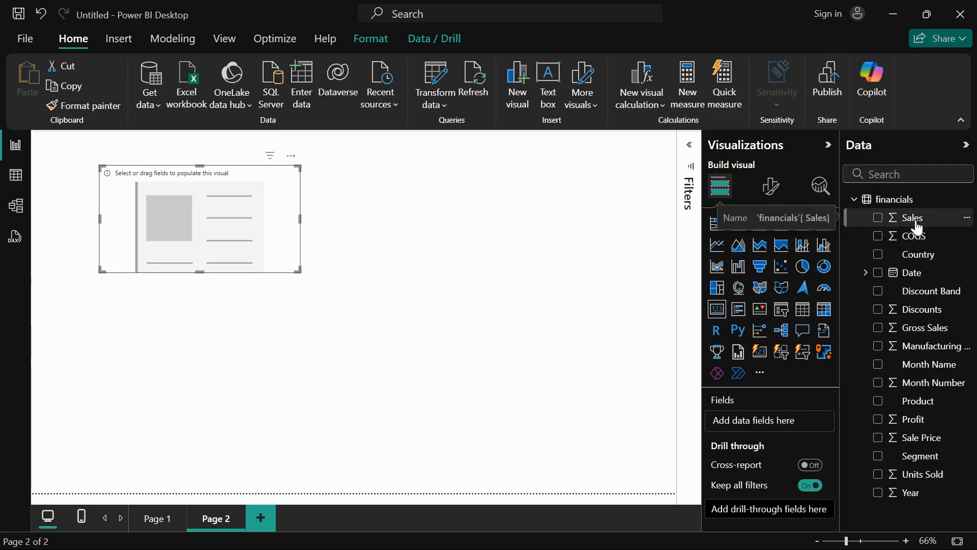
- Add the Sales field to the card and keep the card selected
drag(919, 227, 776, 426)
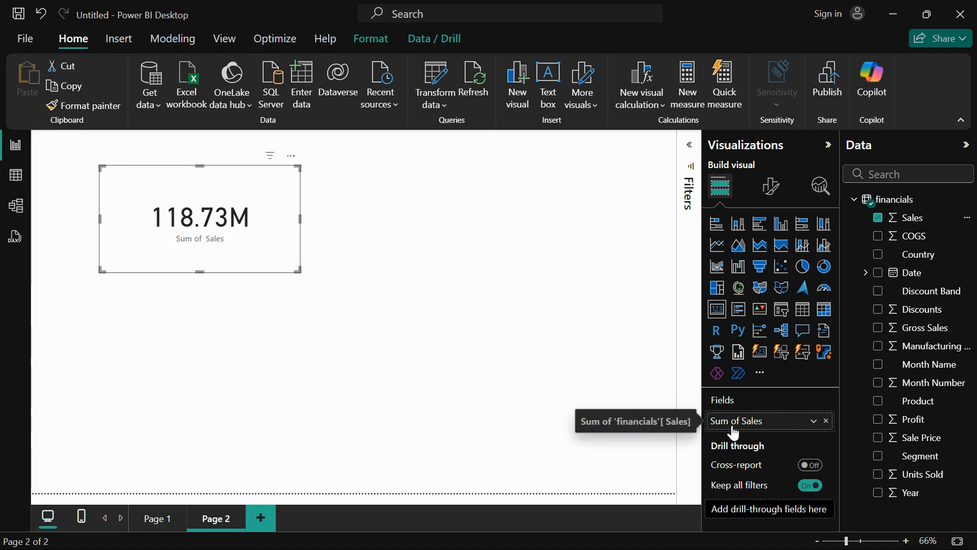
click(328, 243)
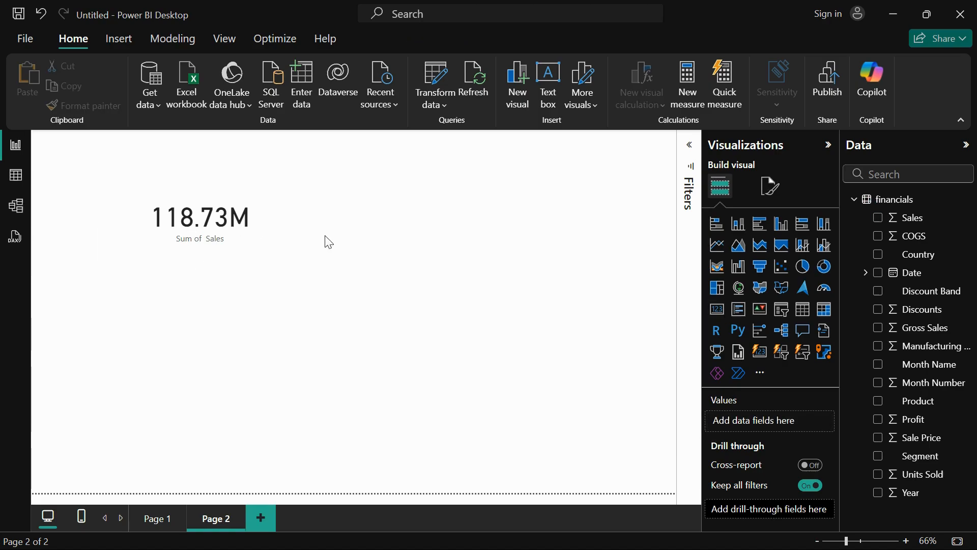
click(240, 236)
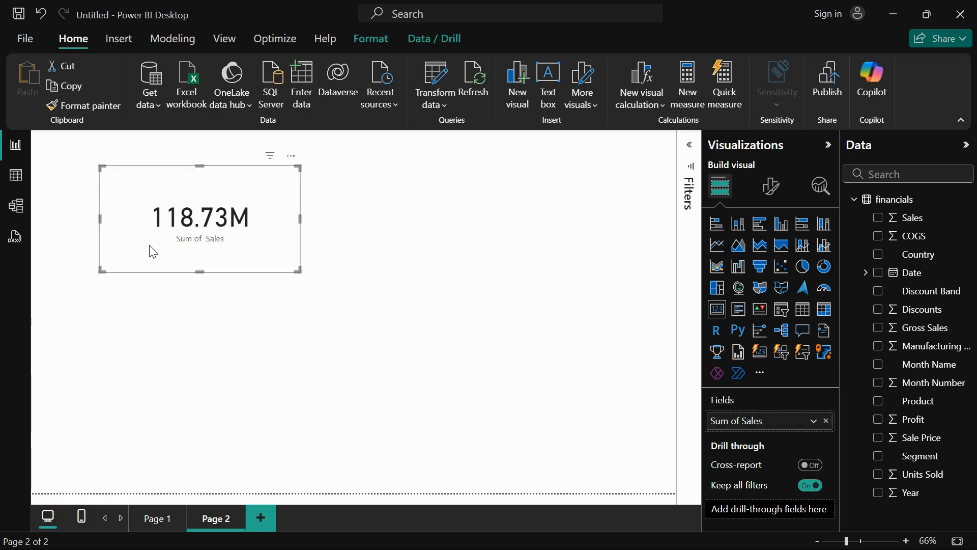
- Try the Average, Minimum and Maximum aggregations for Sales on the card, one after another
click(814, 421)
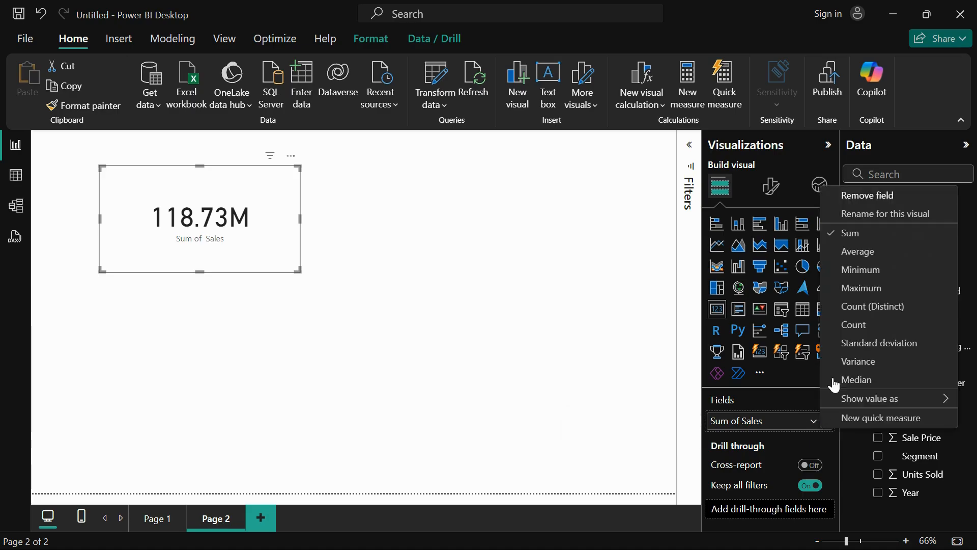
click(858, 252)
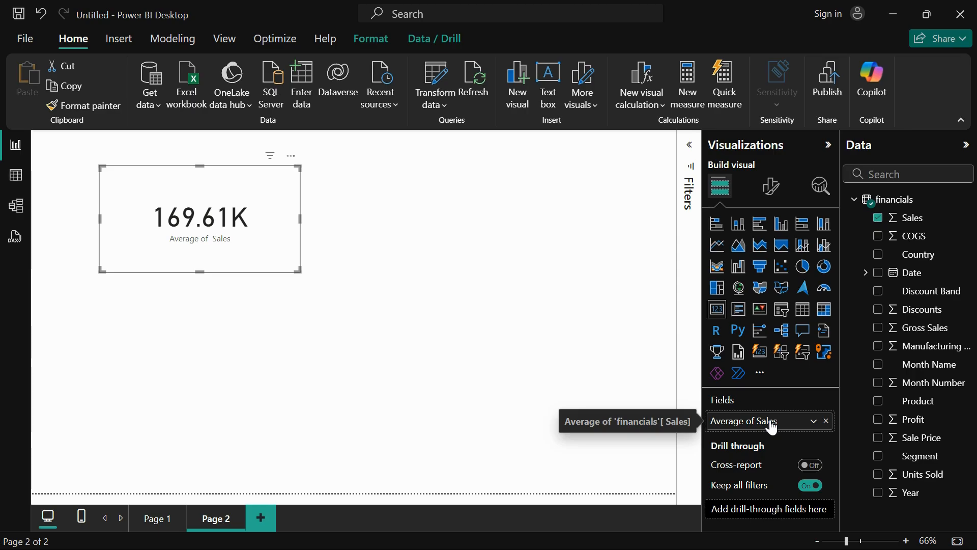
click(815, 421)
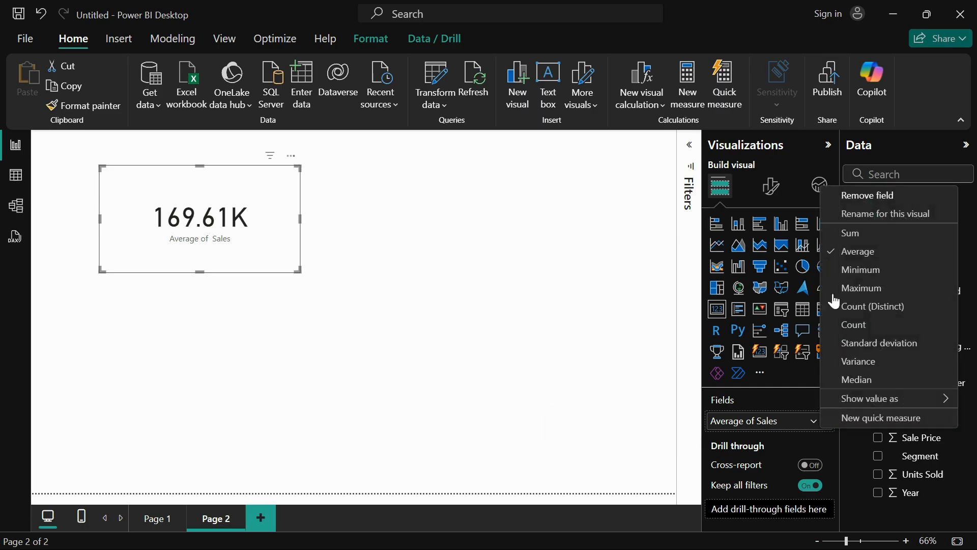
click(844, 269)
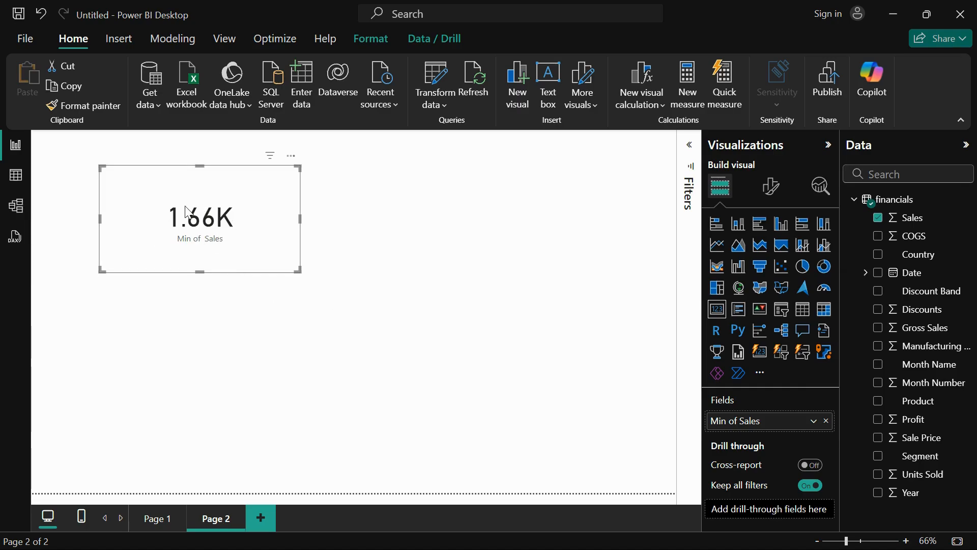
click(814, 421)
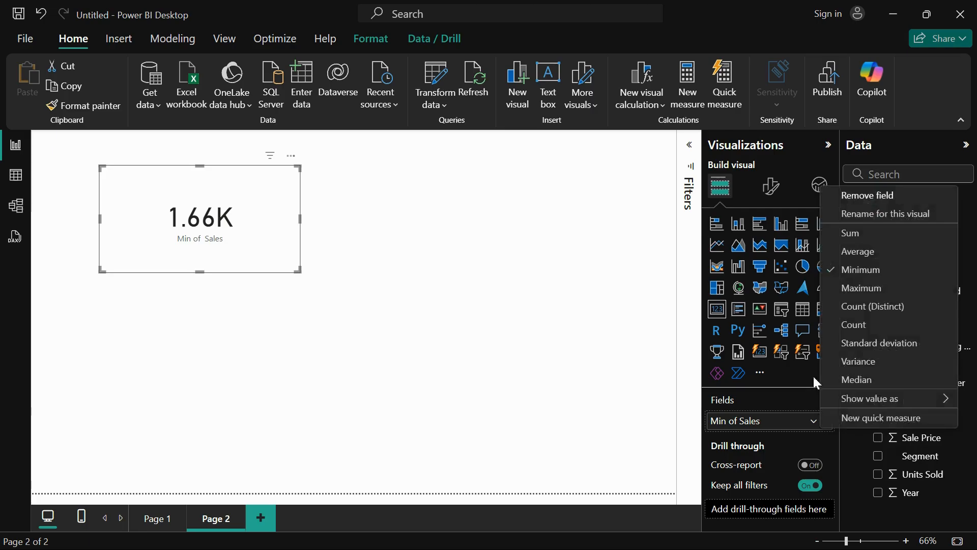
click(853, 287)
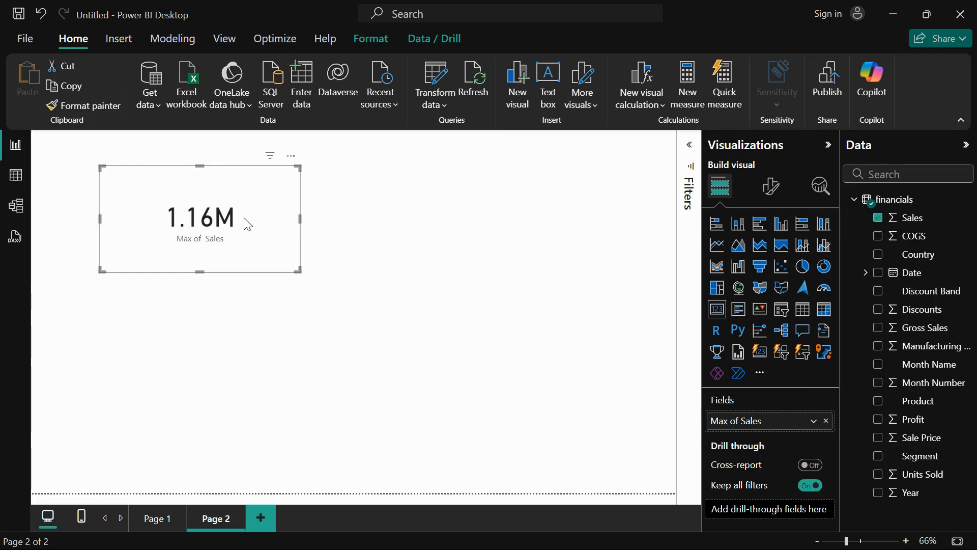
- Try the Count and Count (Distinct) aggregations for Sales on the card
click(814, 421)
click(854, 332)
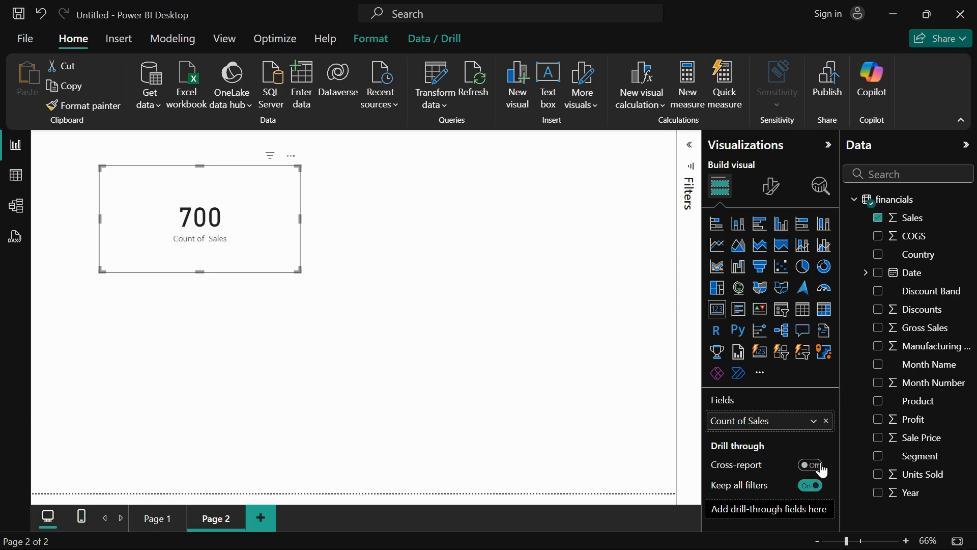
click(814, 421)
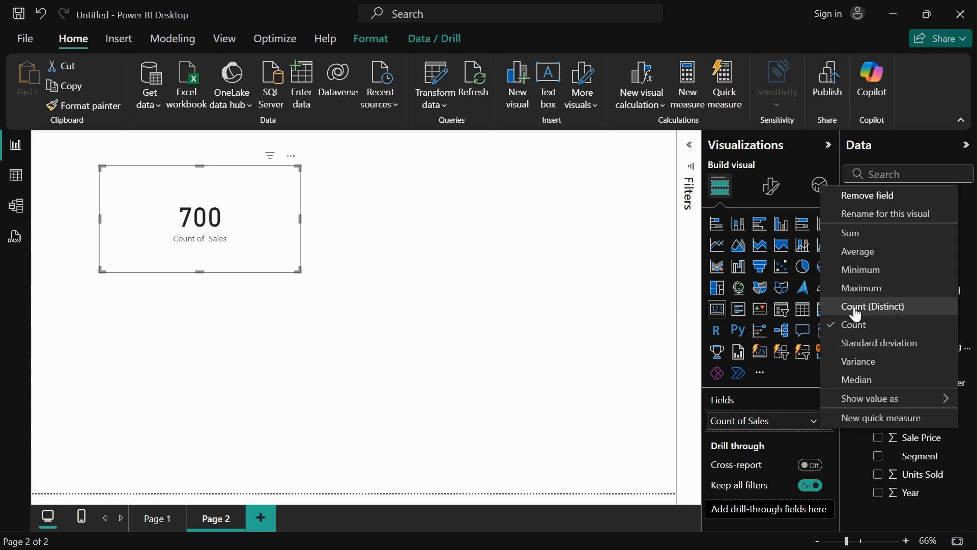
click(860, 306)
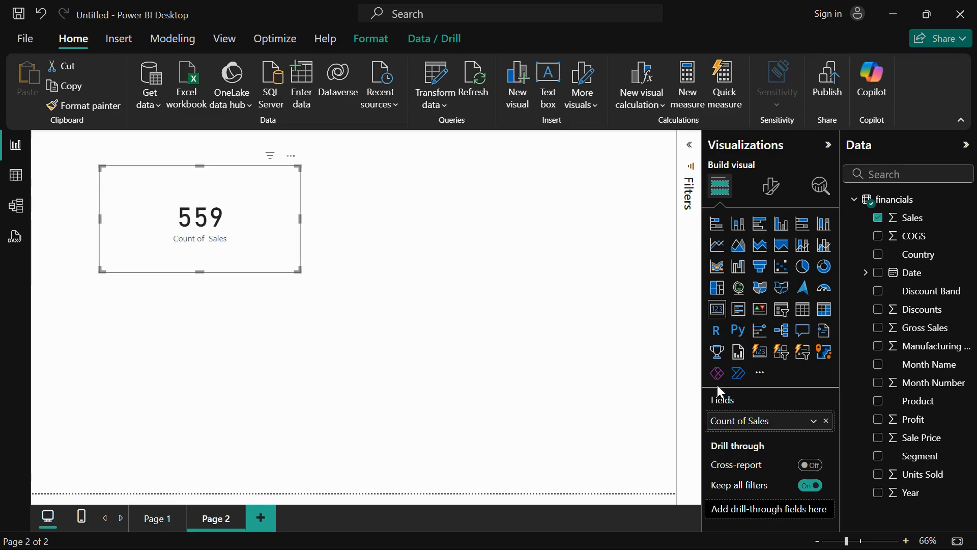
- Return the card's Sales aggregation to Sum and shrink the card to fit closely around its value
click(815, 421)
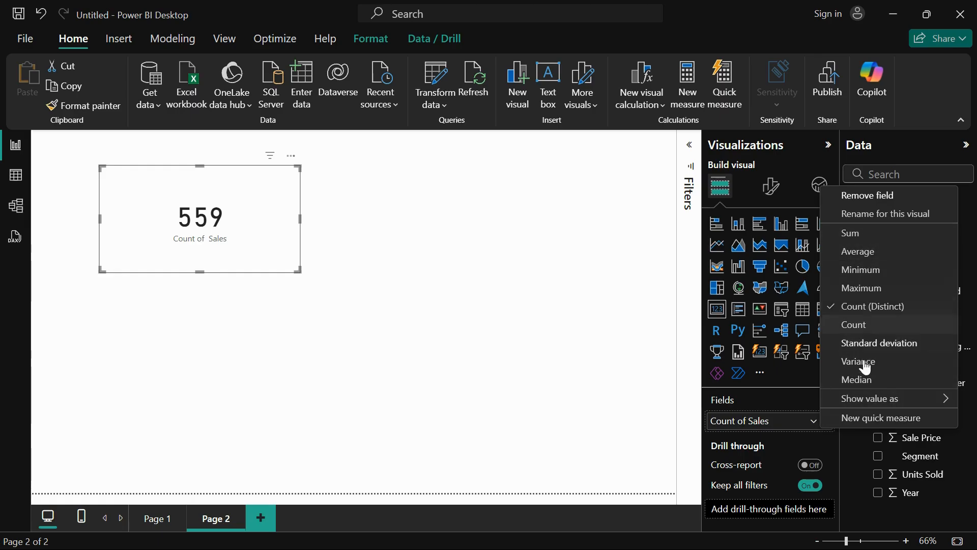
click(860, 233)
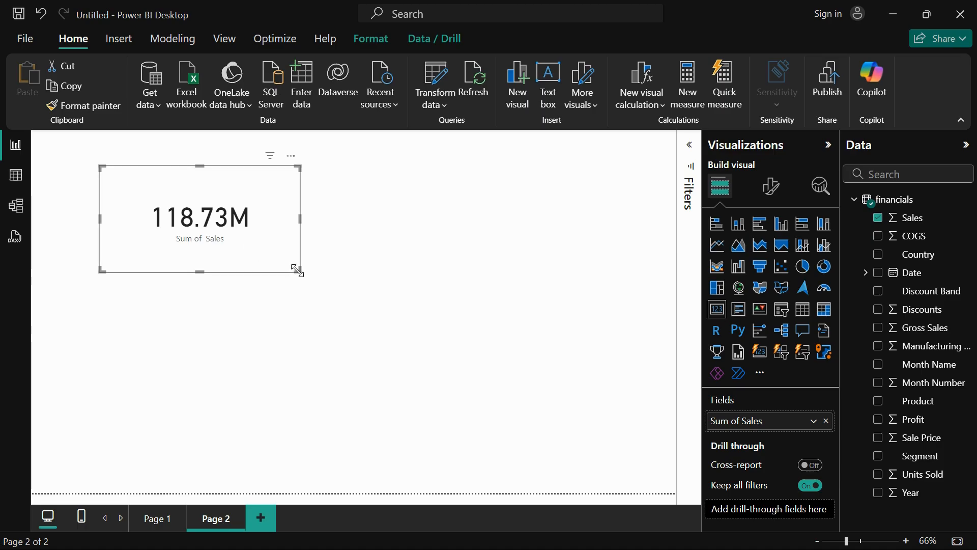
drag(297, 270, 241, 251)
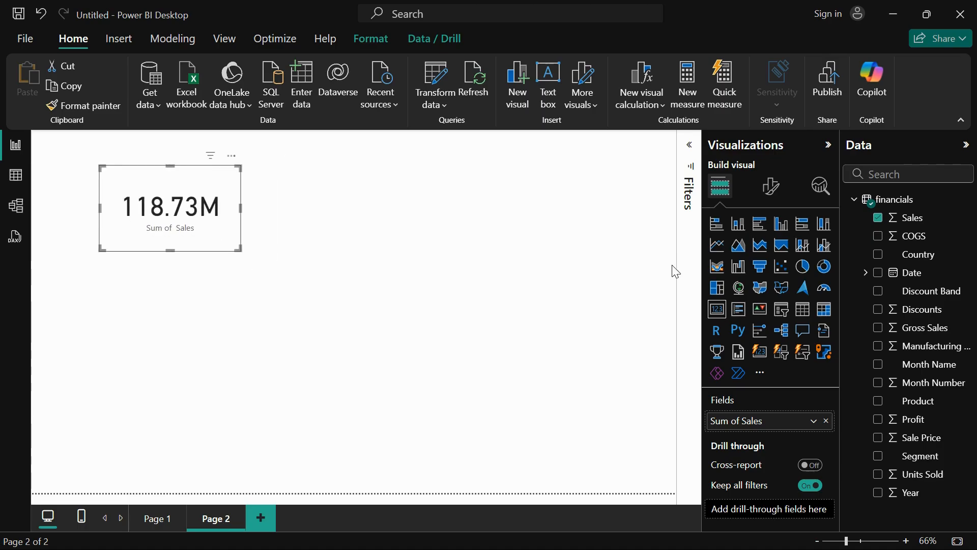
- Format the card's callout value with the Segoe UI Semibold font at size 46
click(773, 193)
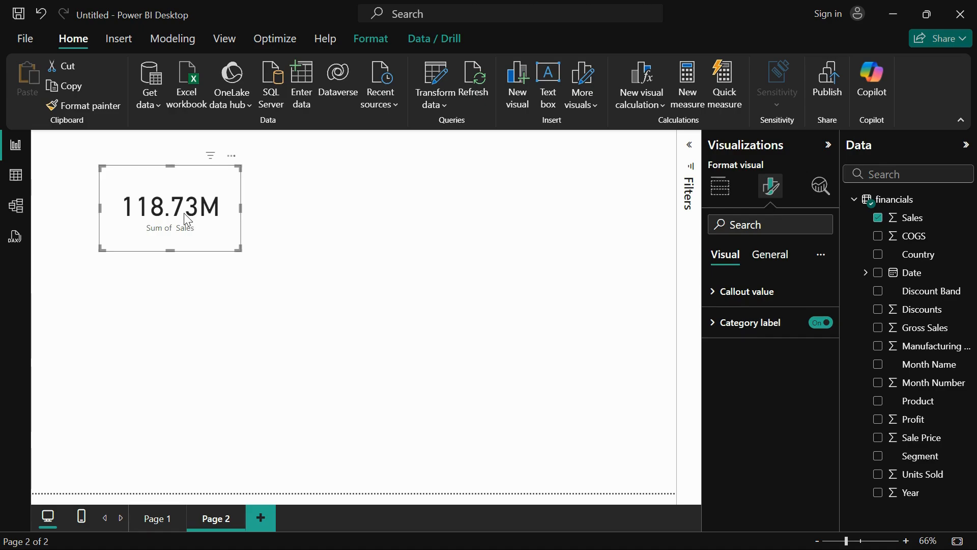
click(723, 293)
scroll(784, 405, down, 1)
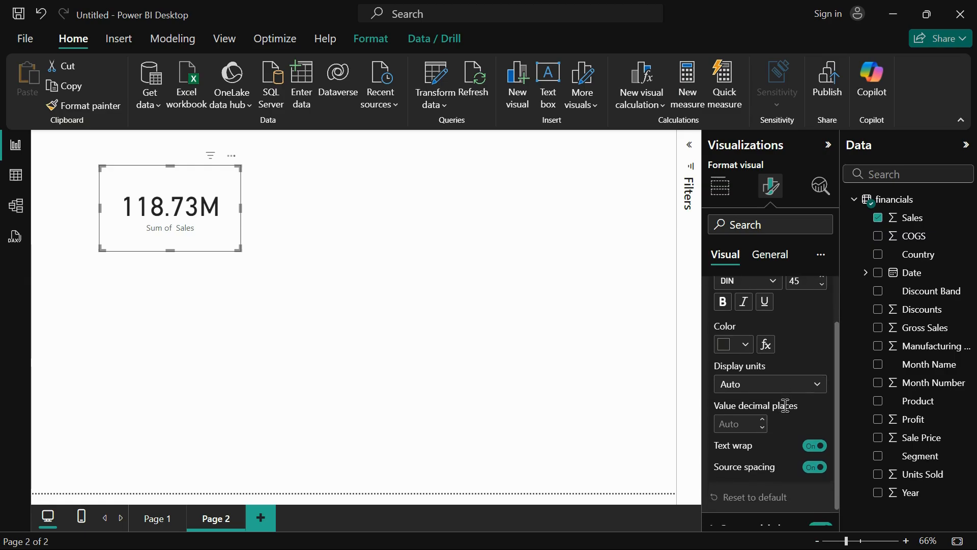
scroll(784, 405, up, 1)
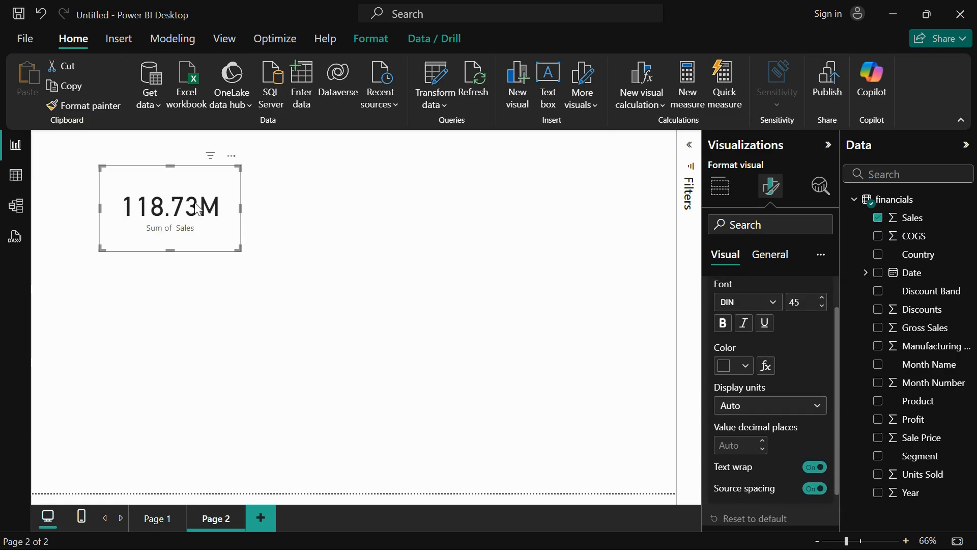
click(770, 301)
scroll(770, 244, down, 3)
scroll(770, 229, down, 1)
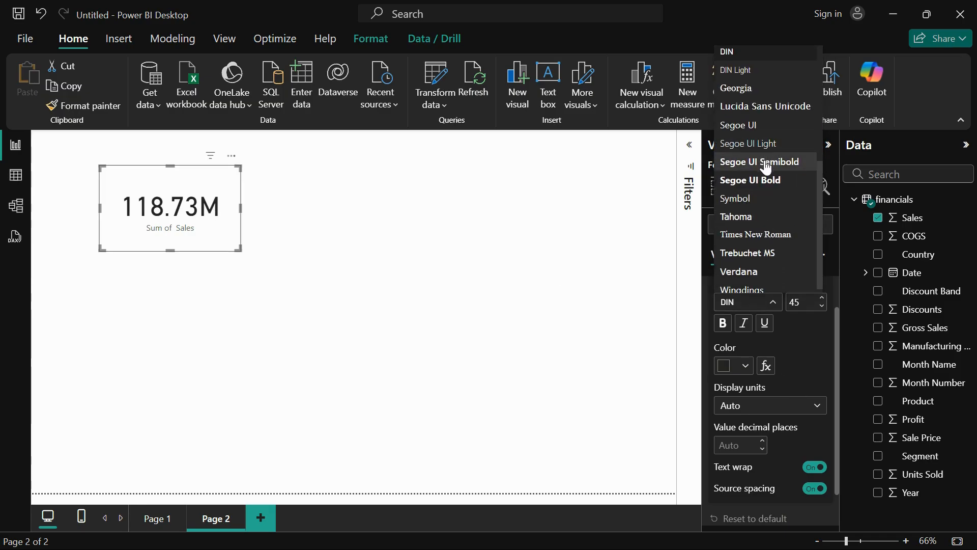
click(766, 162)
click(822, 297)
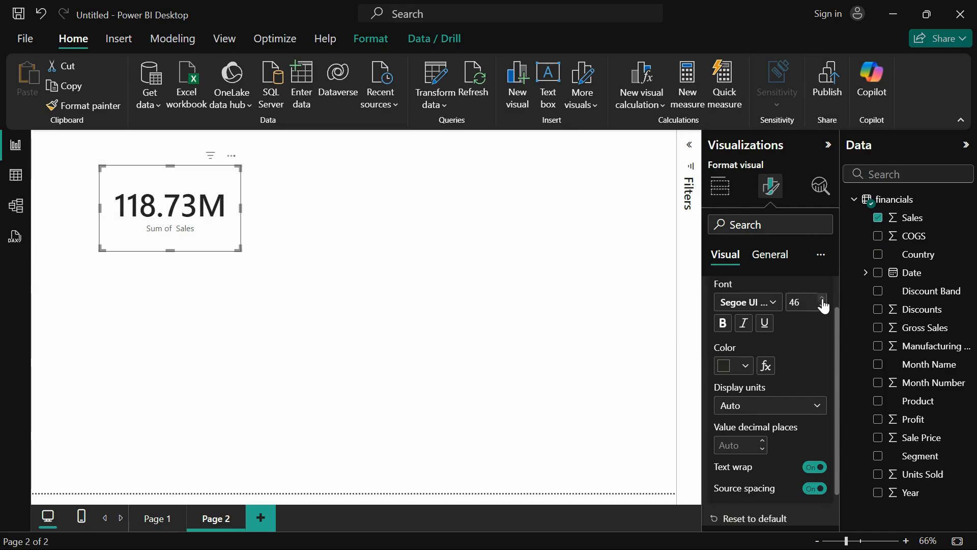
- Try dark red for the callout value's color and settle on the dark pink theme shade
click(745, 365)
click(928, 244)
click(746, 366)
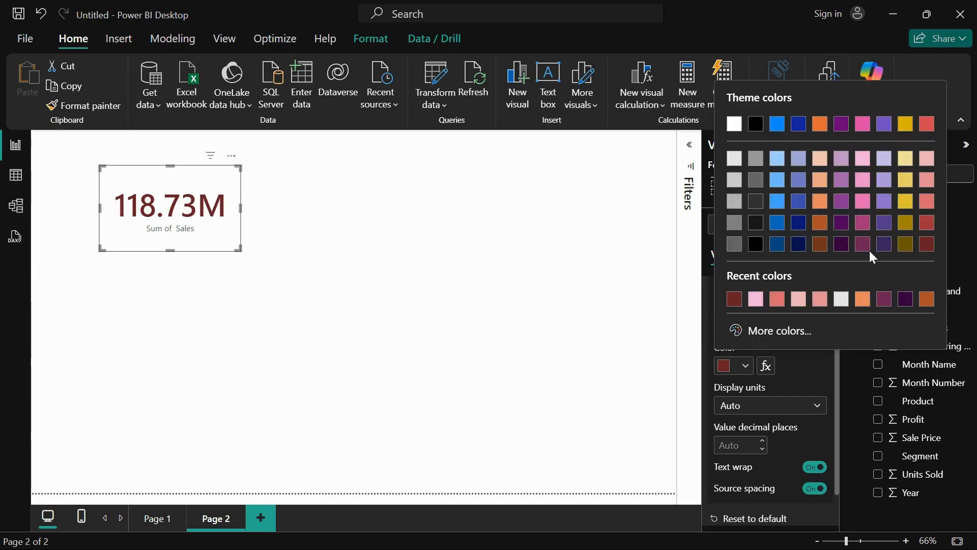
click(863, 222)
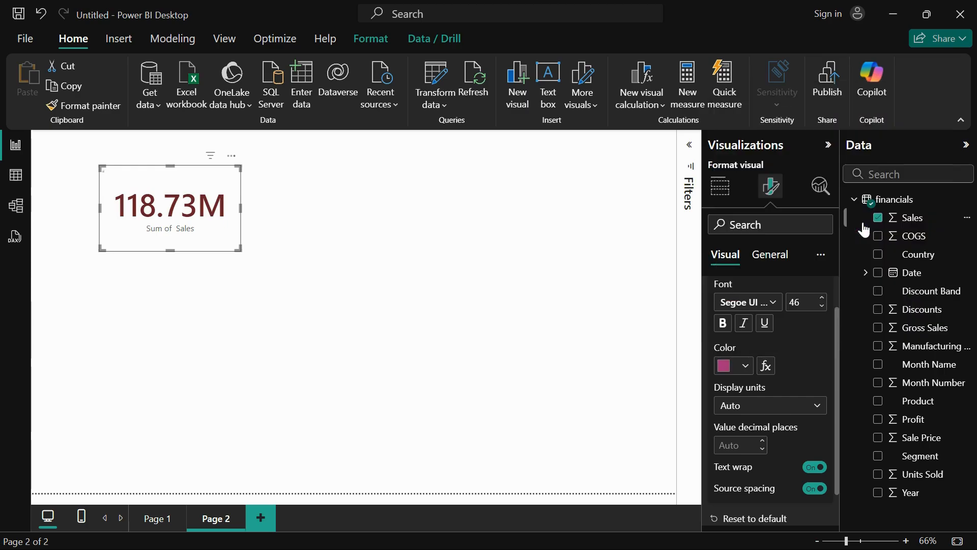
- Set the callout value's display units to None and widen the card to fit the full number
scroll(762, 410, down, 1)
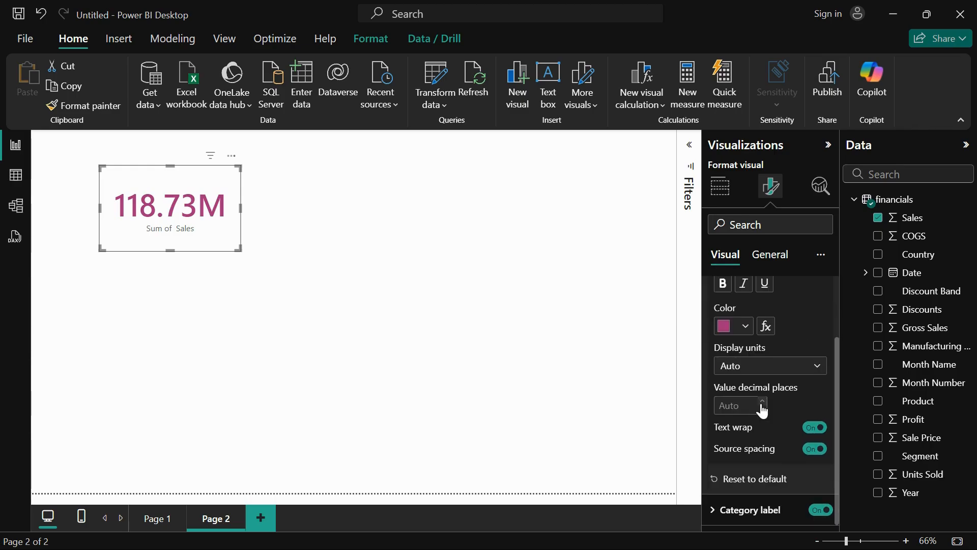
click(752, 374)
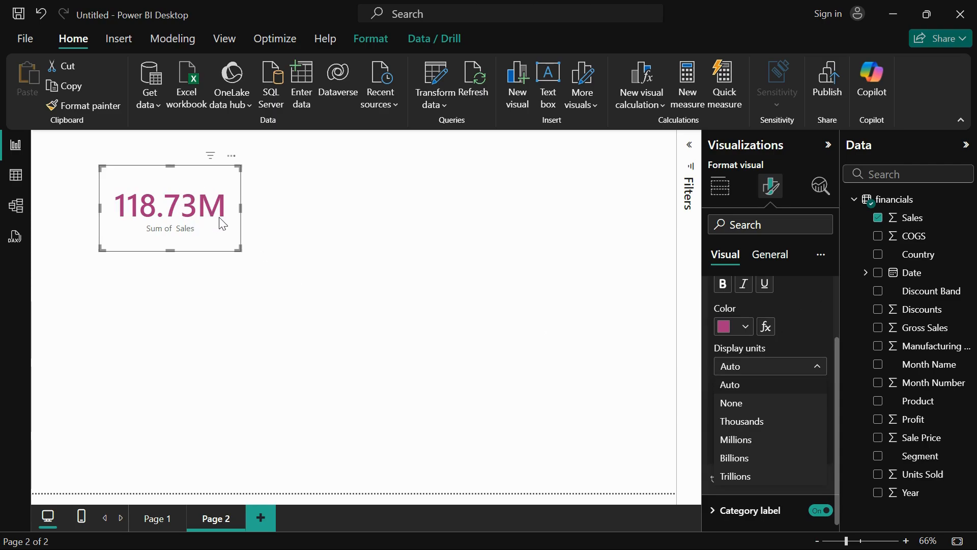
click(732, 403)
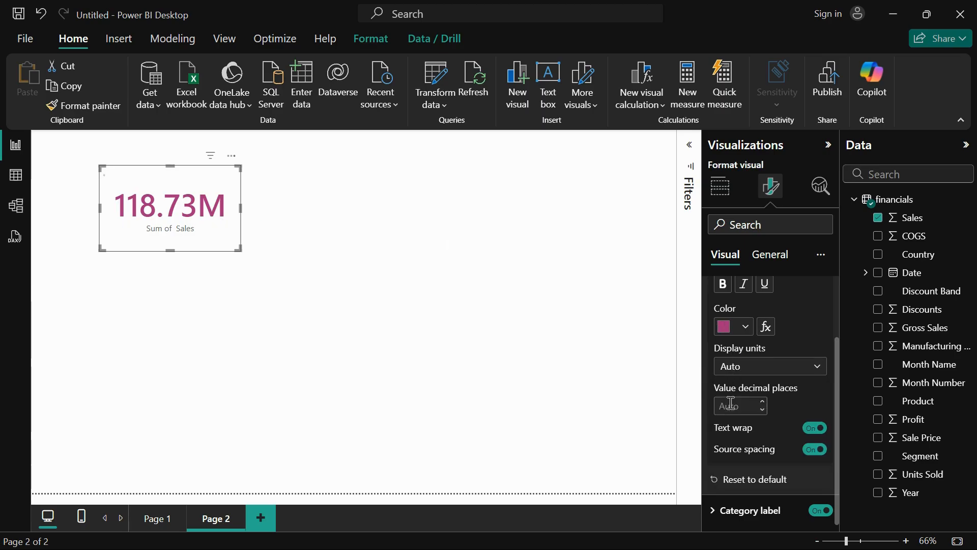
click(755, 367)
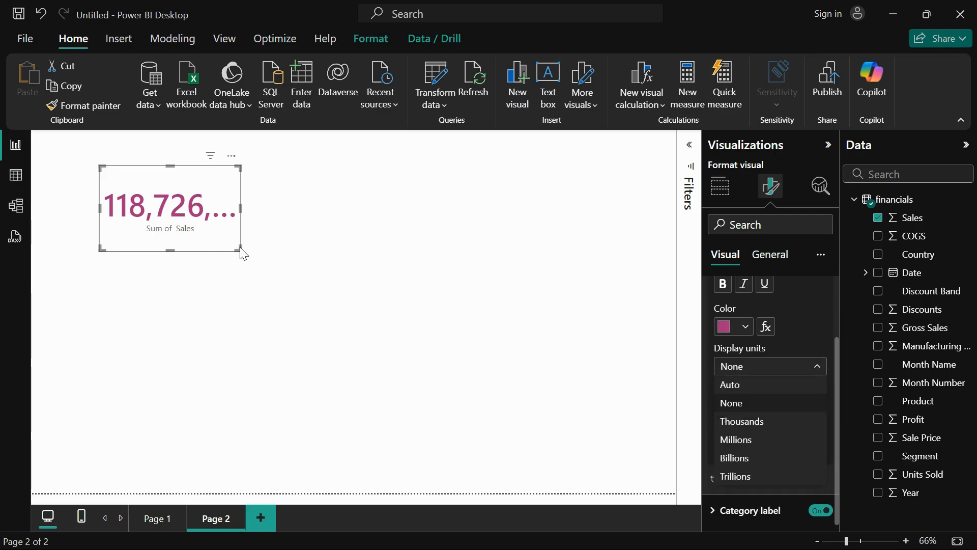
drag(241, 251, 332, 246)
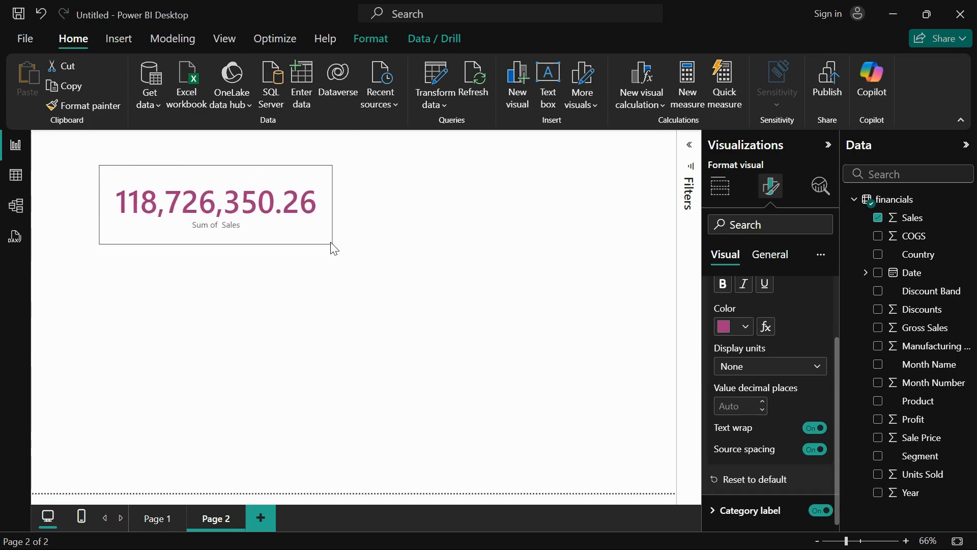
- Try Thousands as the callout value's display units and restore them to Auto
click(736, 366)
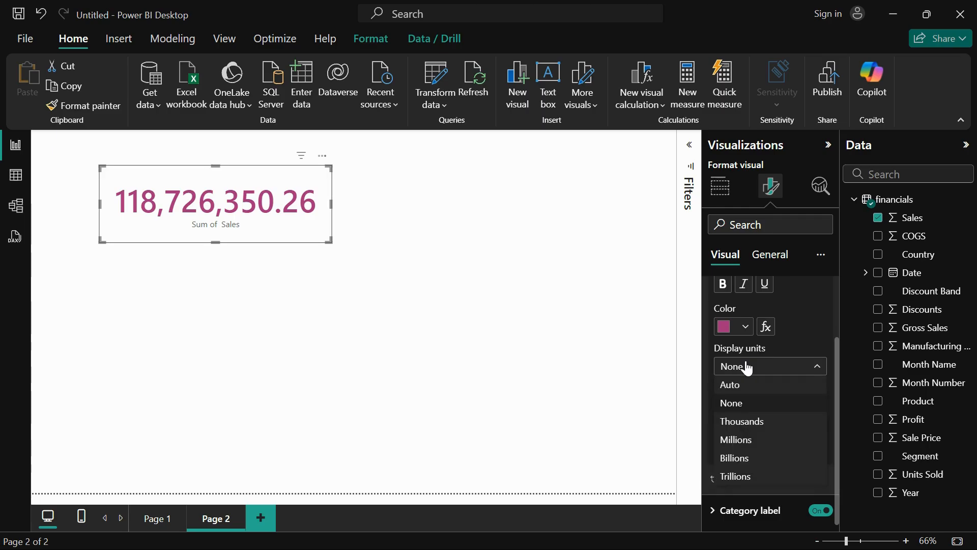
click(747, 422)
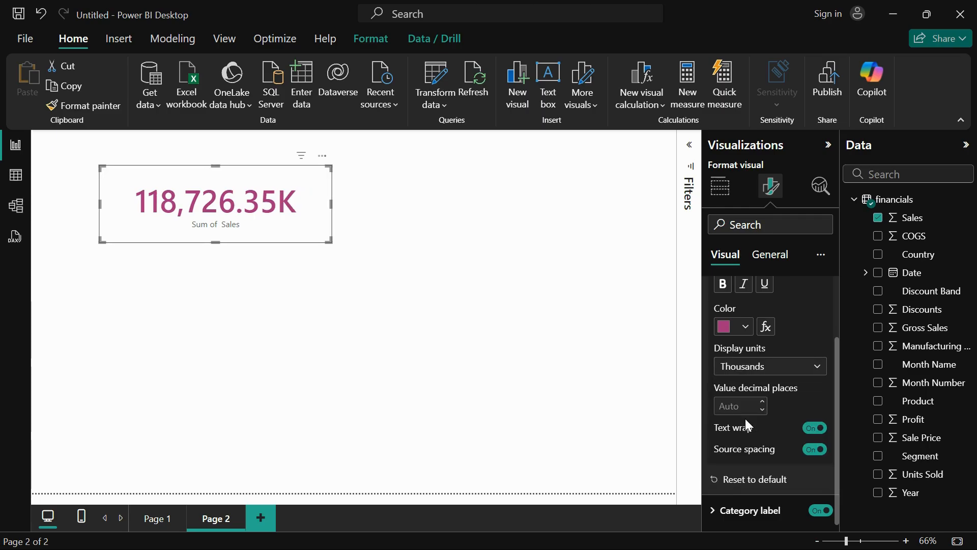
click(739, 376)
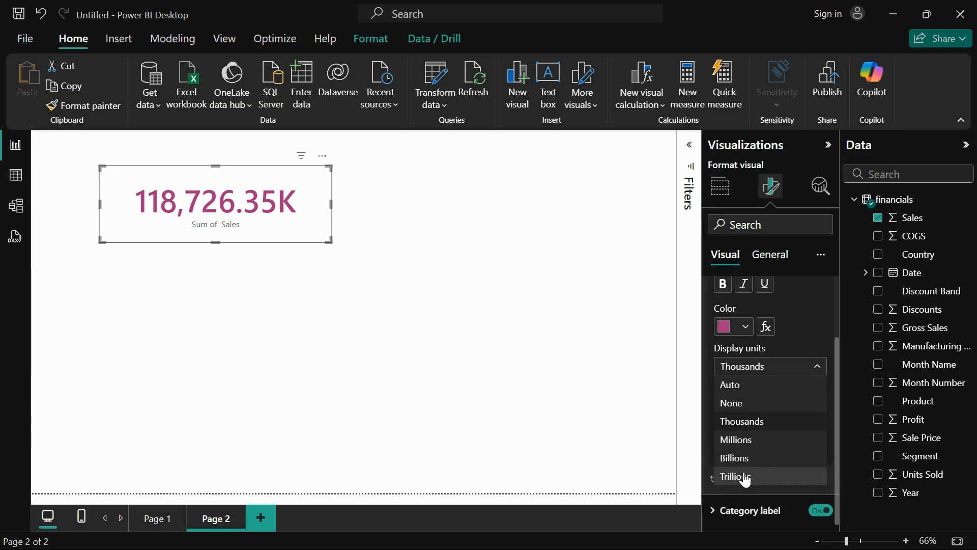
click(738, 384)
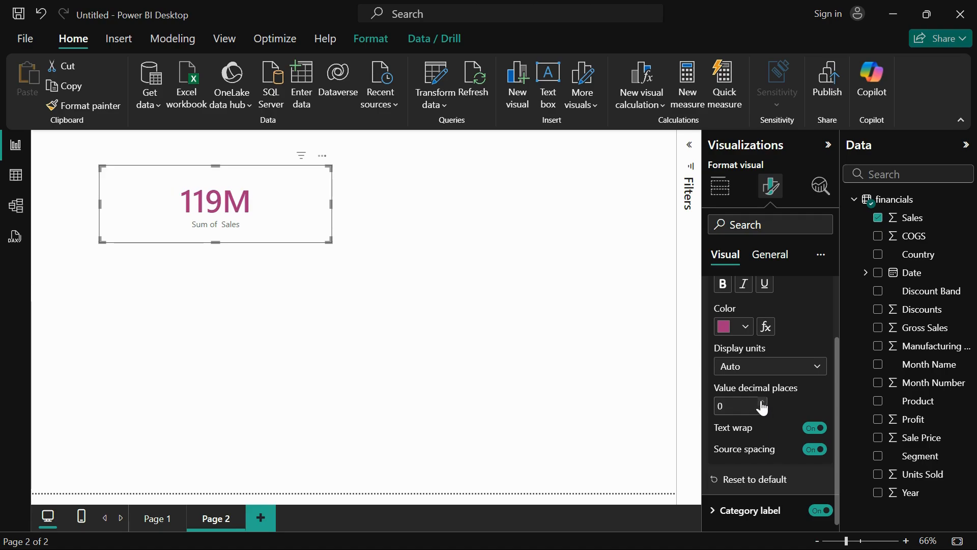
- Set the callout value's decimal places to 3 and narrow the card to about half its width
click(762, 402)
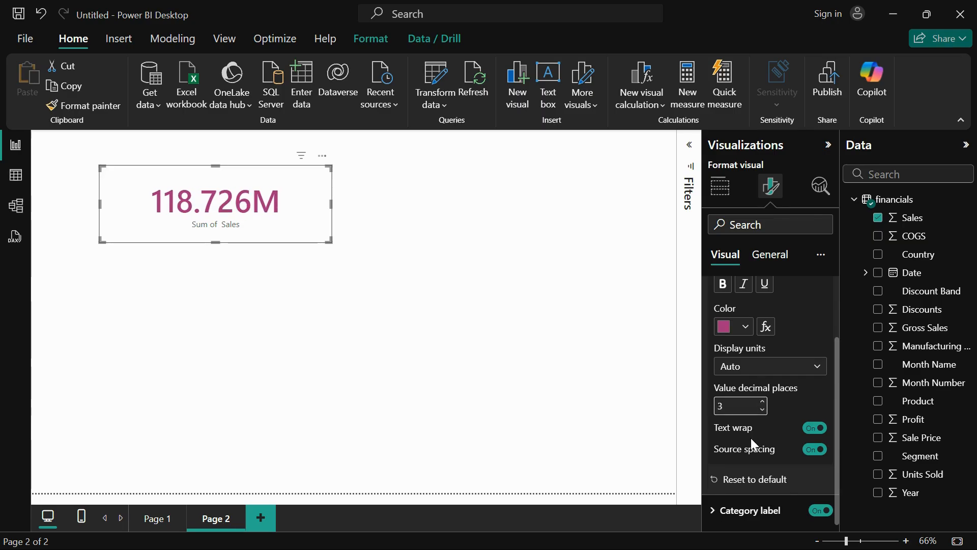
drag(331, 241, 212, 245)
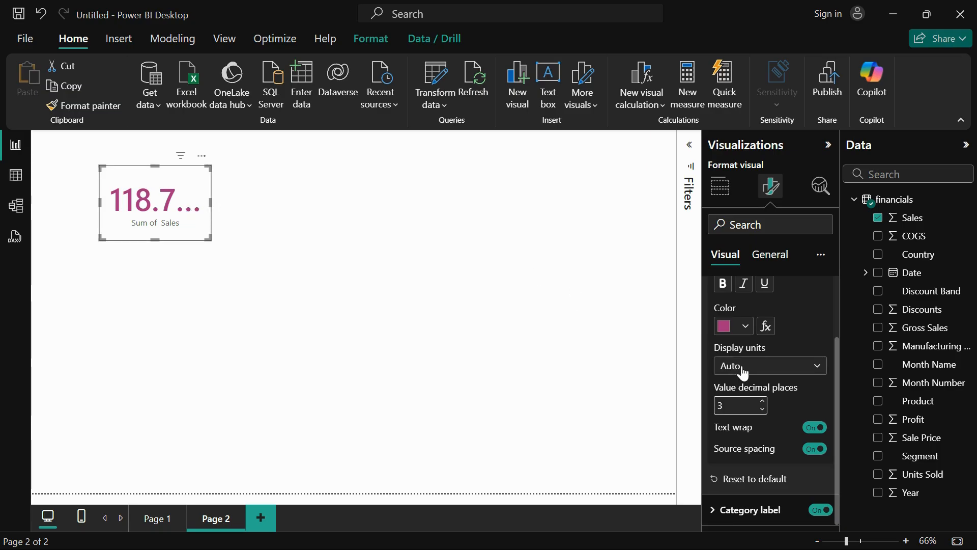
- Toggle the callout value's text wrap off and back on, and enlarge the card to about 327 wide by 198 high
click(812, 429)
click(812, 428)
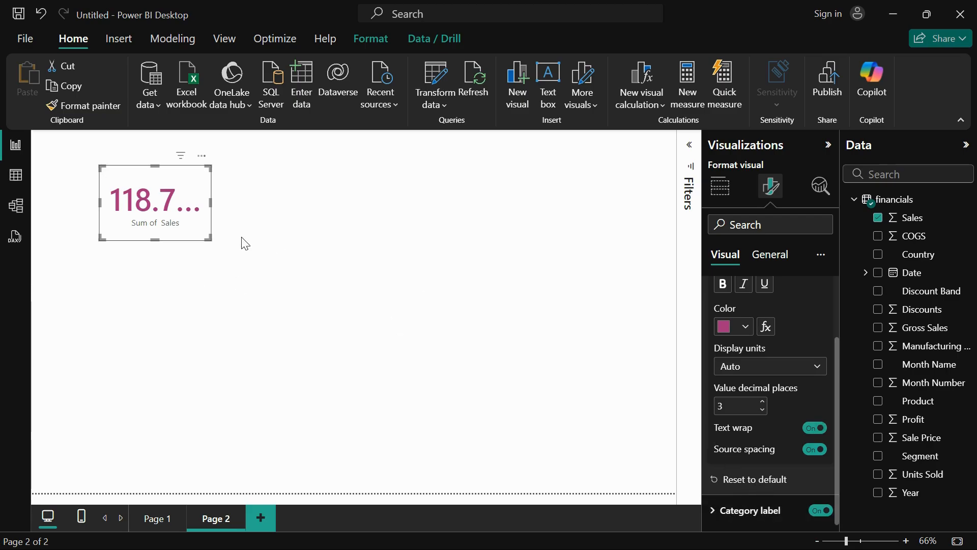
drag(209, 237, 265, 264)
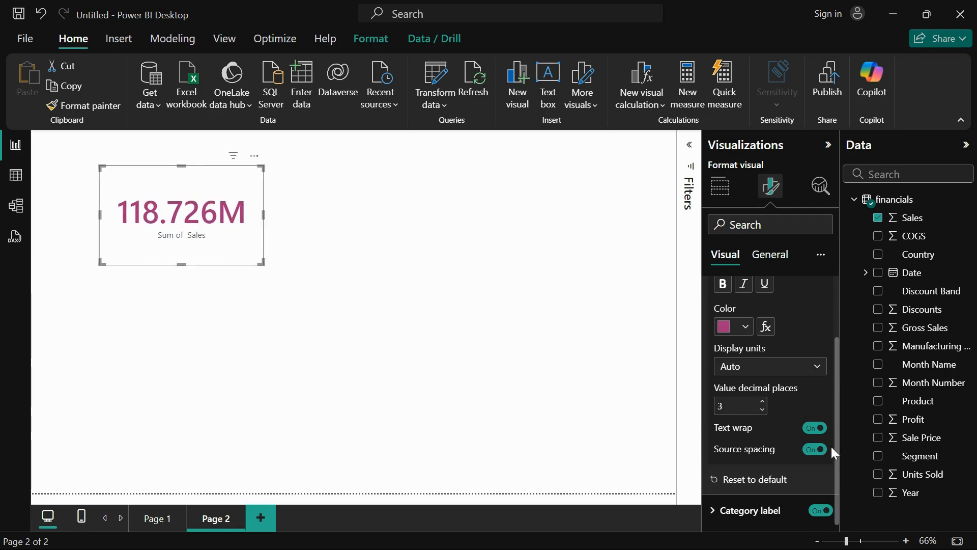
- Try hiding the card's category label and show it again
click(738, 509)
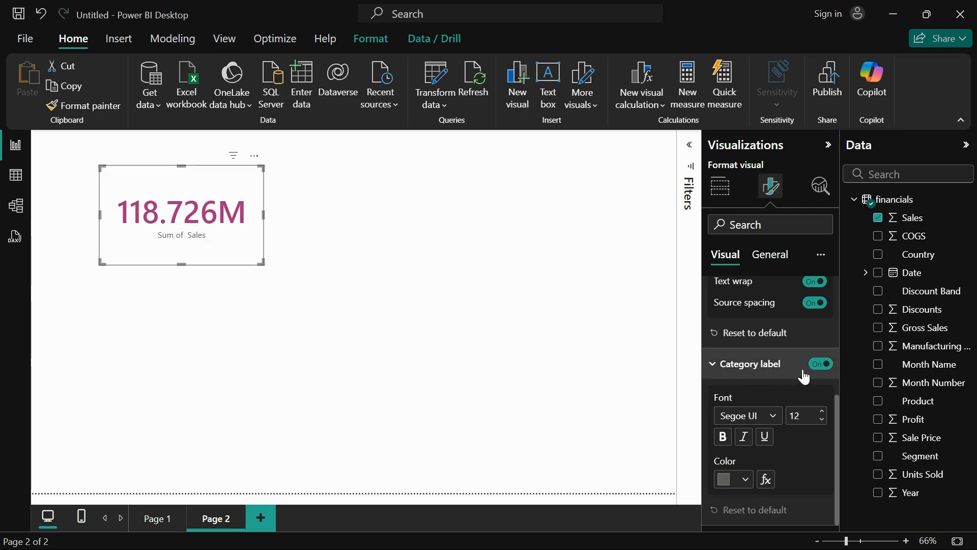
click(819, 365)
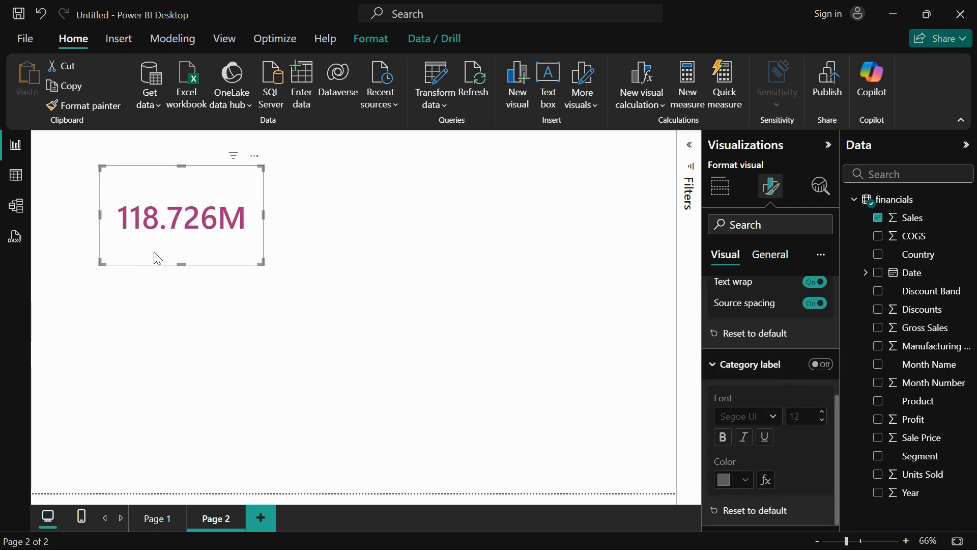
click(821, 364)
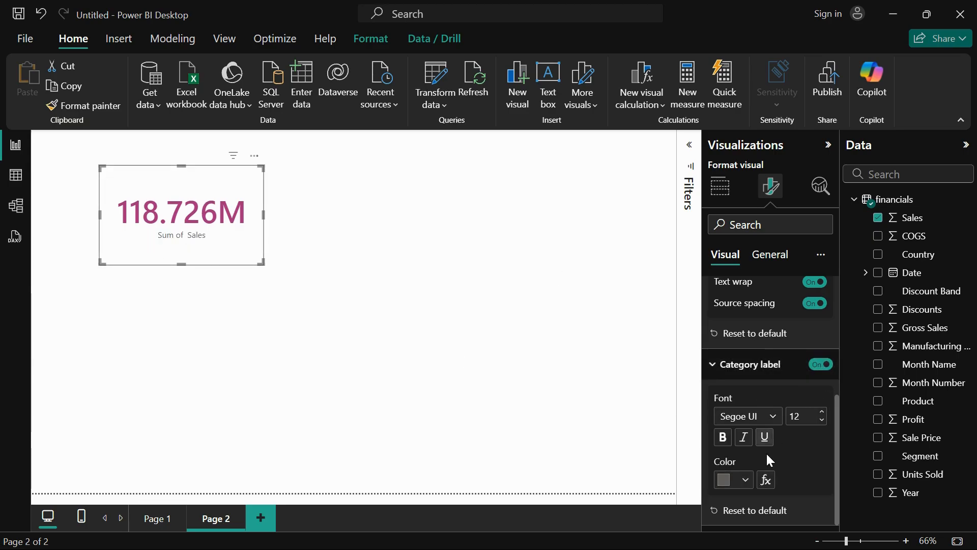
- Try Segoe UI Semibold, size 14 and the dark pink theme shade on the category label, and reset it to default
click(768, 417)
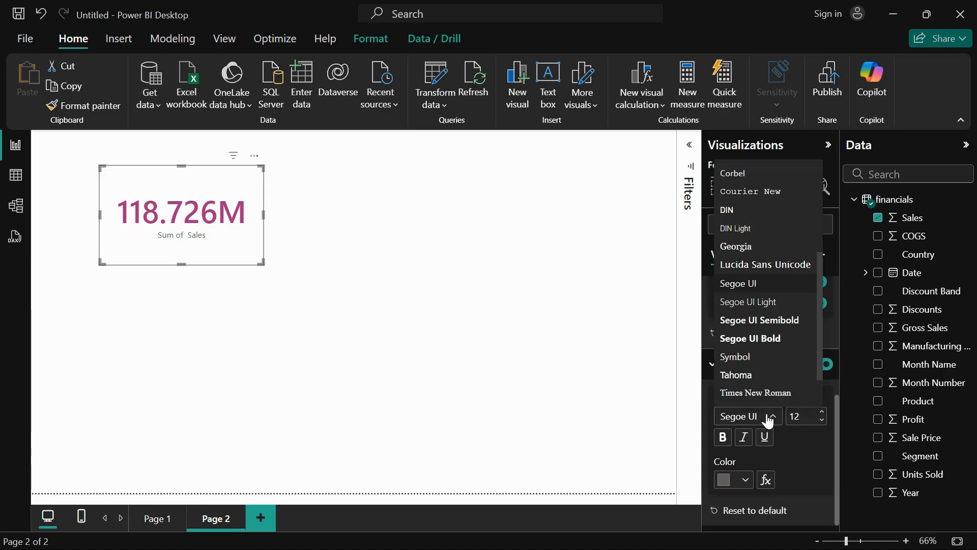
click(771, 325)
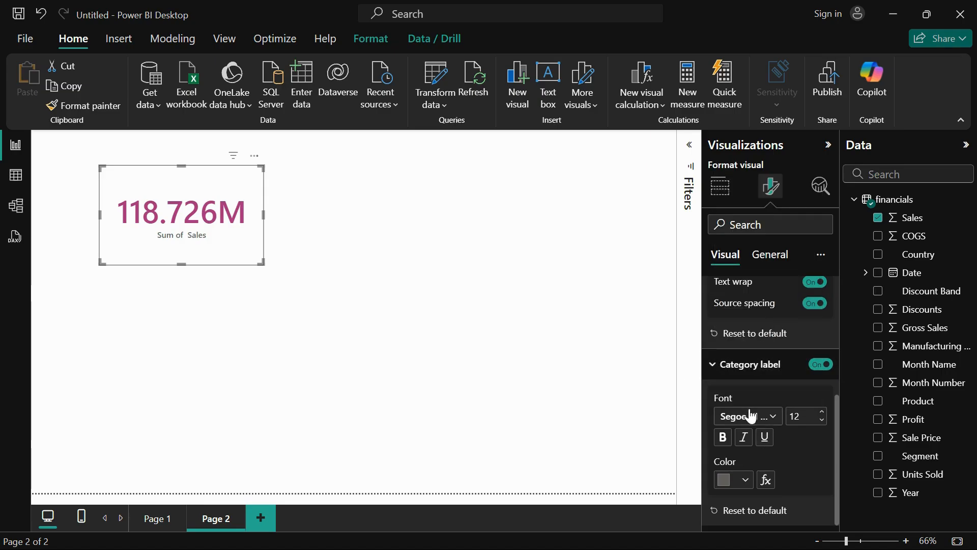
click(822, 416)
click(735, 480)
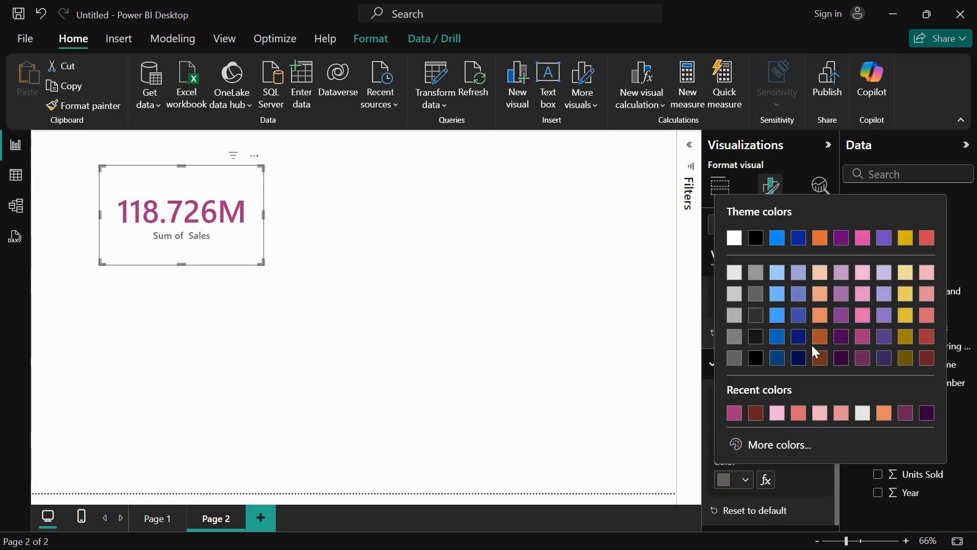
click(864, 337)
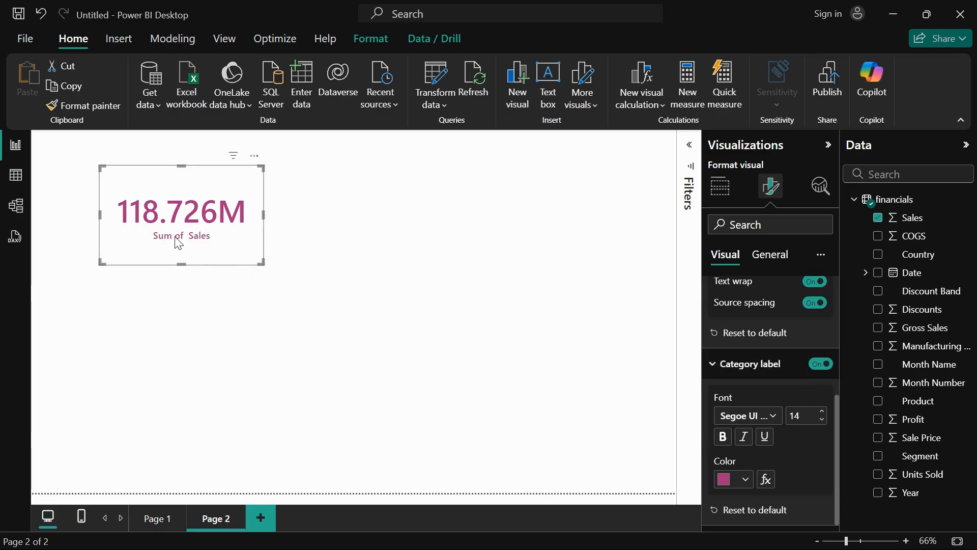
click(742, 510)
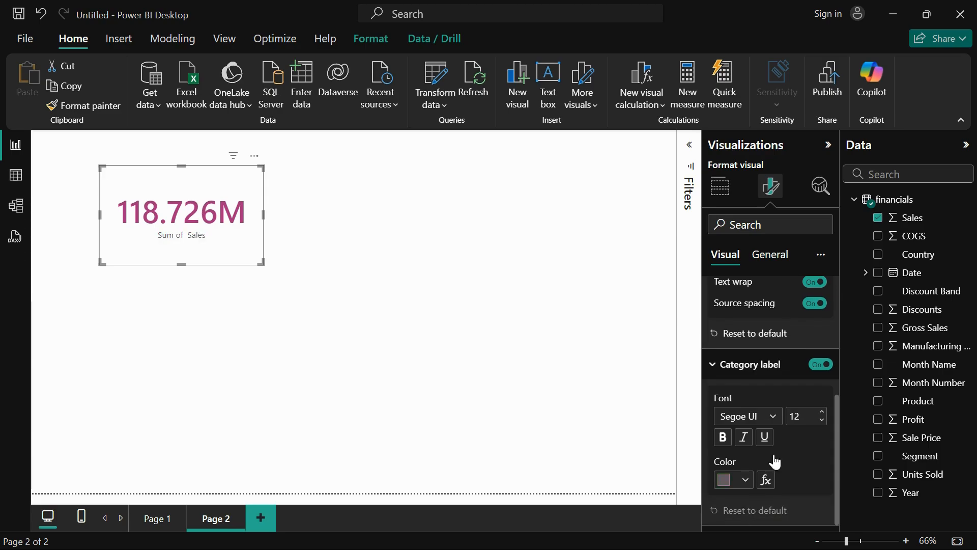
- Turn off the category label and set the card's height to 250 and width to 340
click(821, 365)
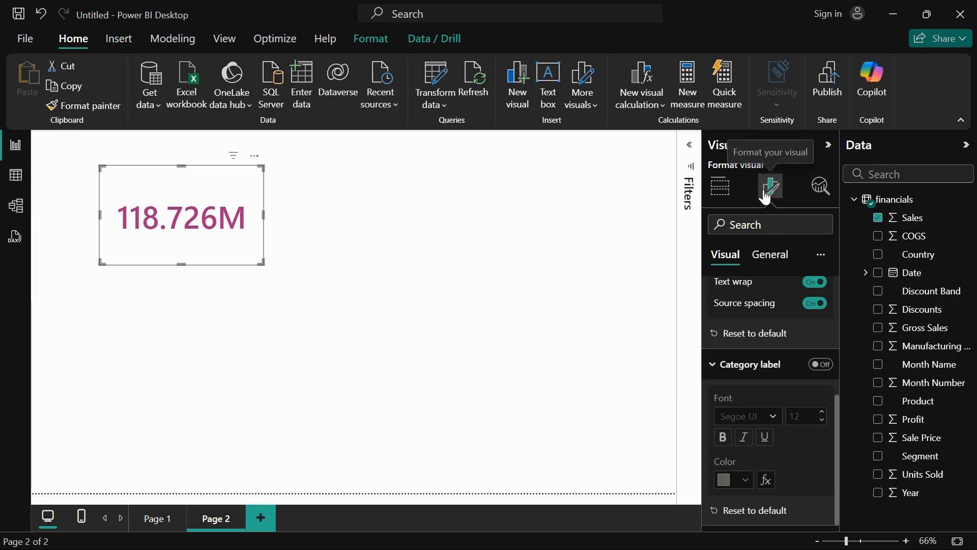
click(771, 255)
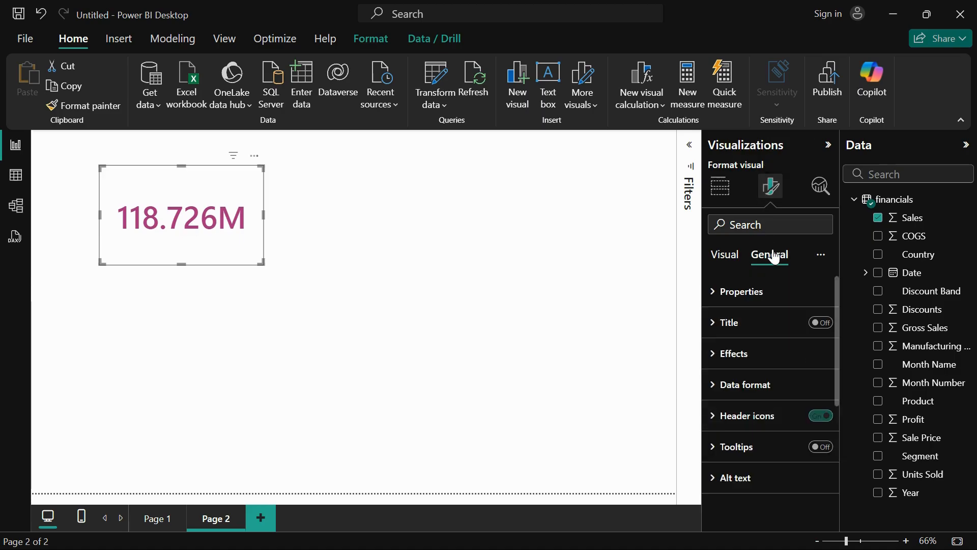
click(742, 298)
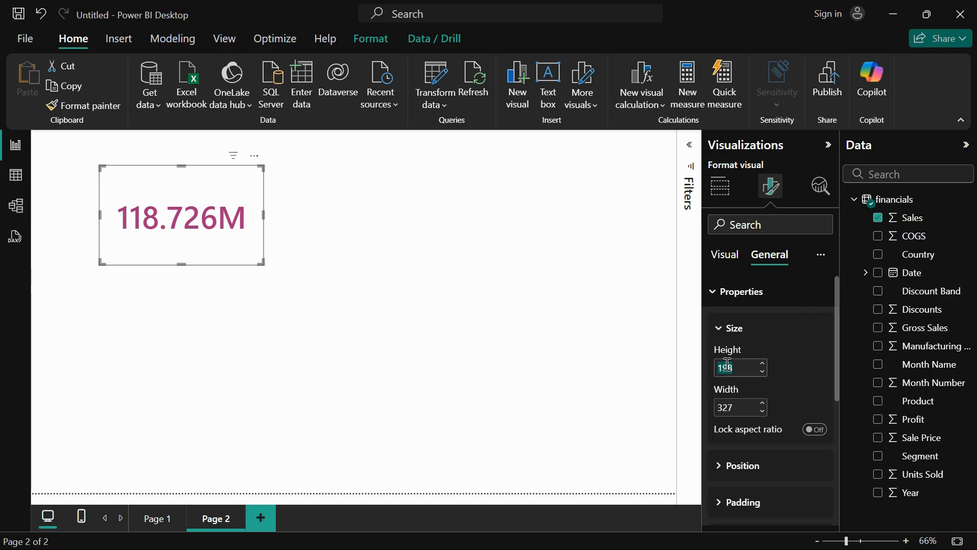
text(250)
click(728, 408)
key(BackSpace)
key(BackSpace)
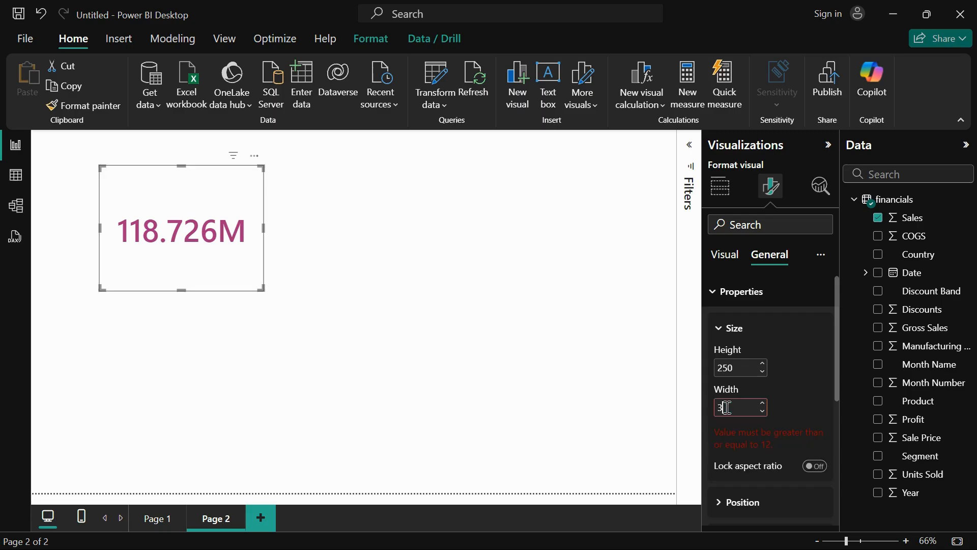
text(40)
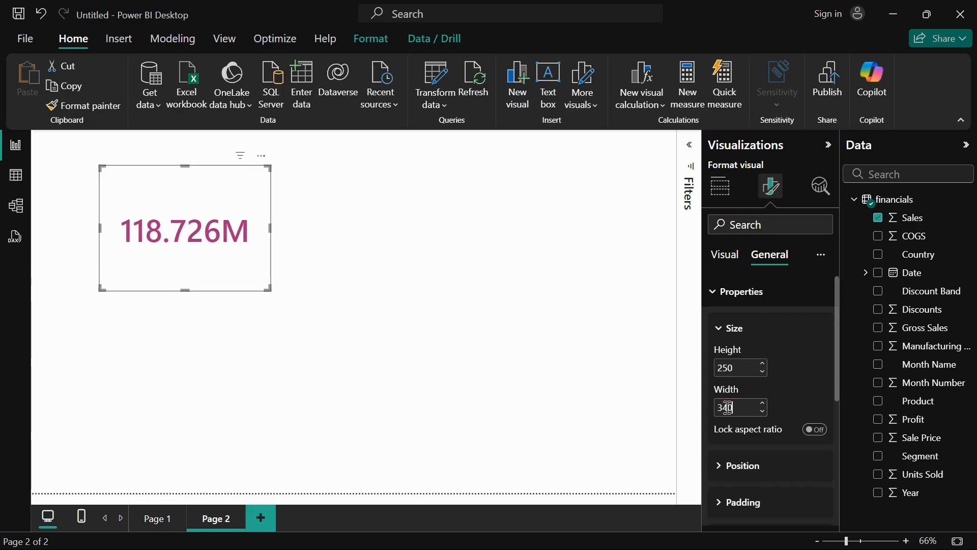
- Position the card at horizontal 10 and vertical 10
click(722, 460)
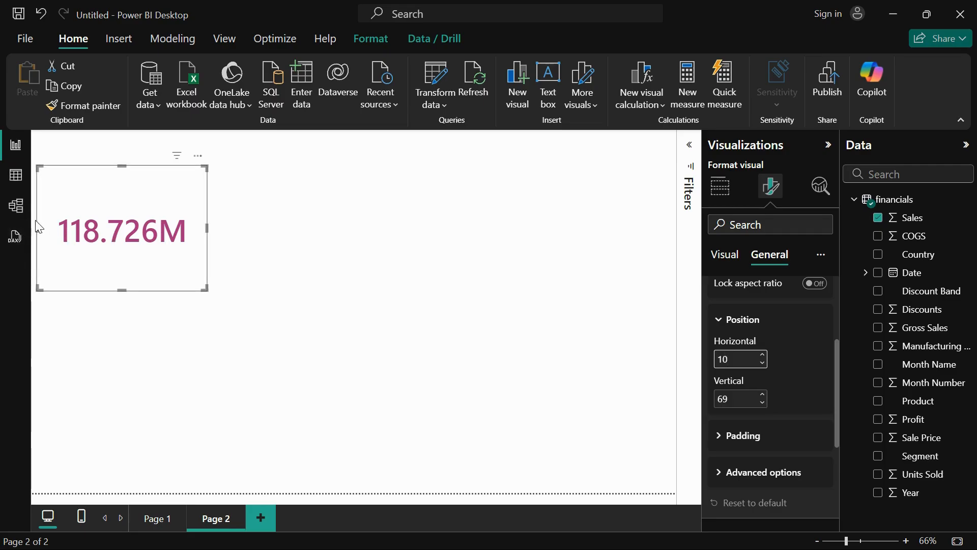
double_click(727, 398)
text(10)
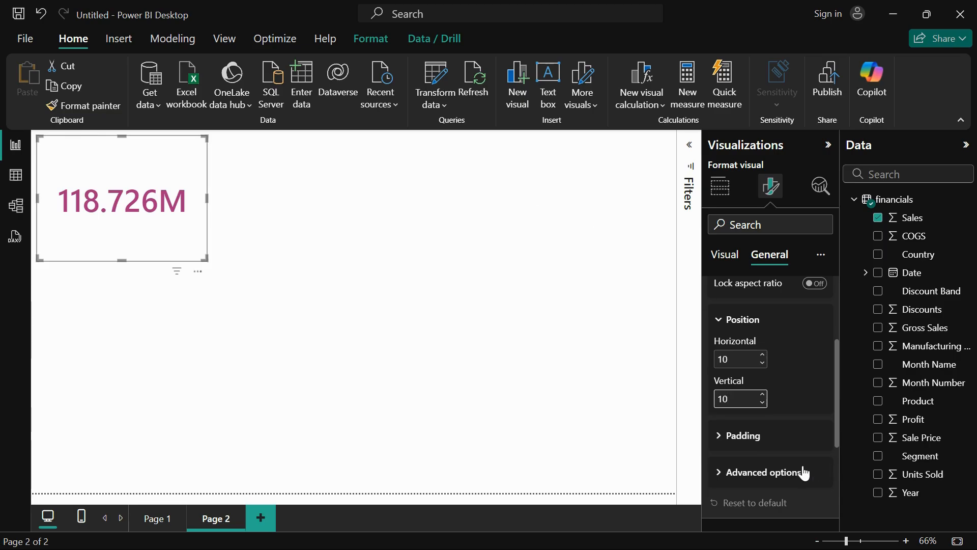
- Turn on the card's title and set its text to "Total Sales"
scroll(760, 406, down, 4)
click(739, 370)
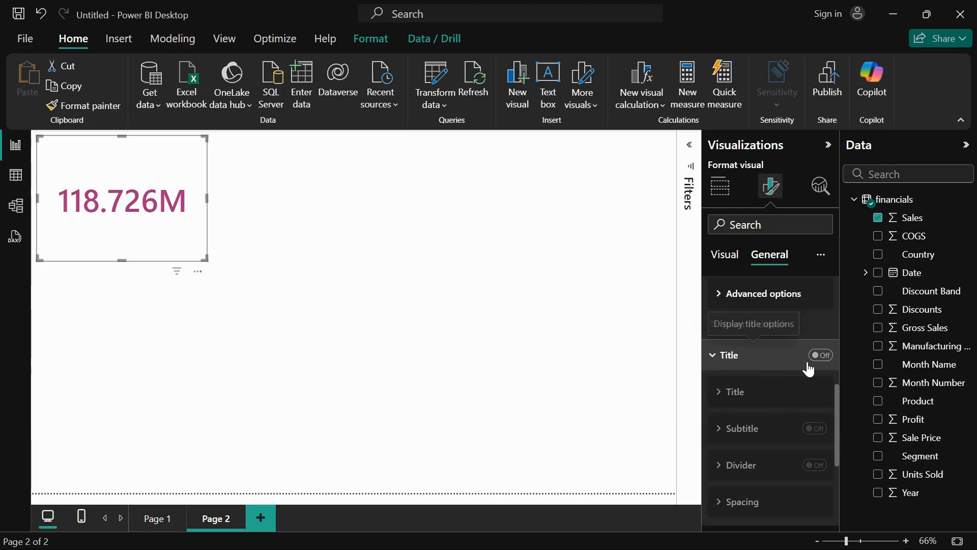
click(821, 356)
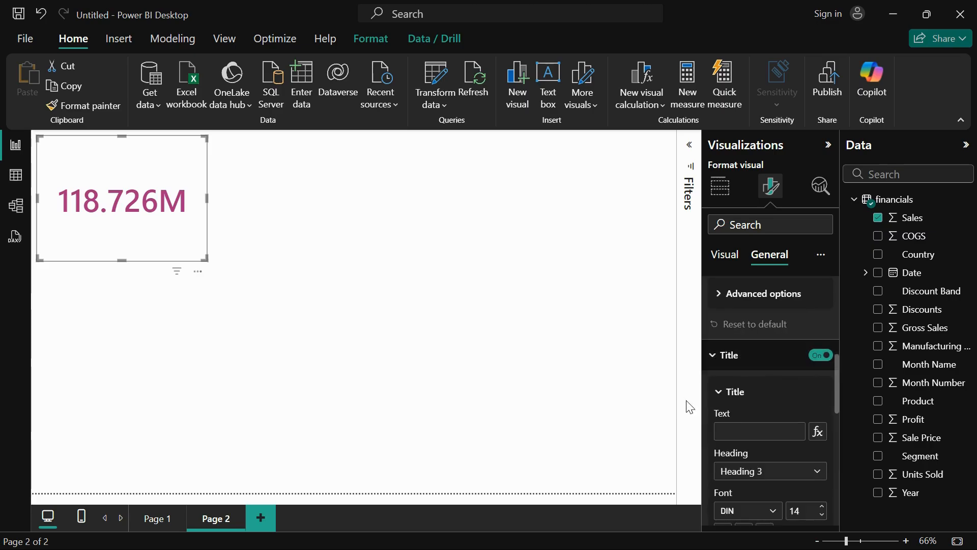
click(748, 432)
text(S)
key(BackSpace)
text(T)
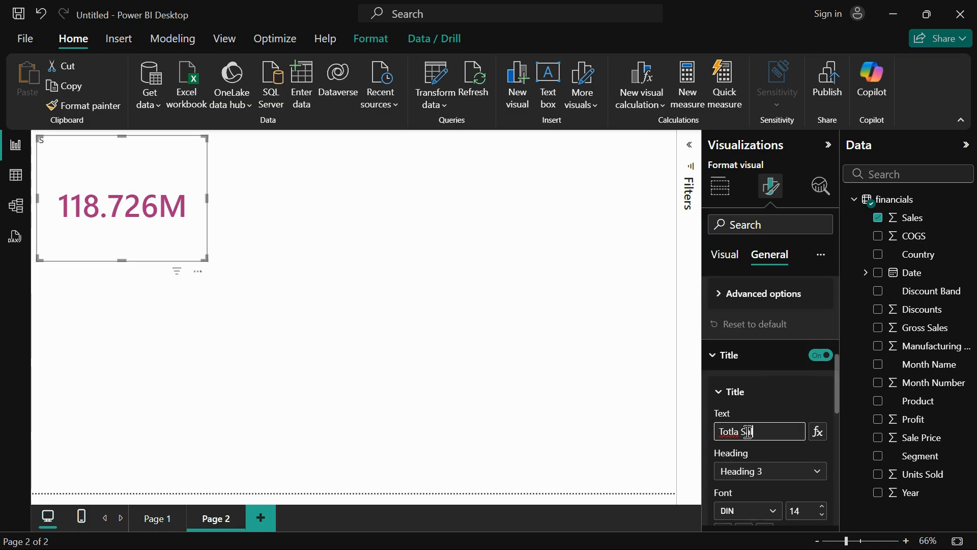
text(otal Sales)
- Set the card title's font to Segoe UI Bold
scroll(787, 478, down, 3)
click(767, 402)
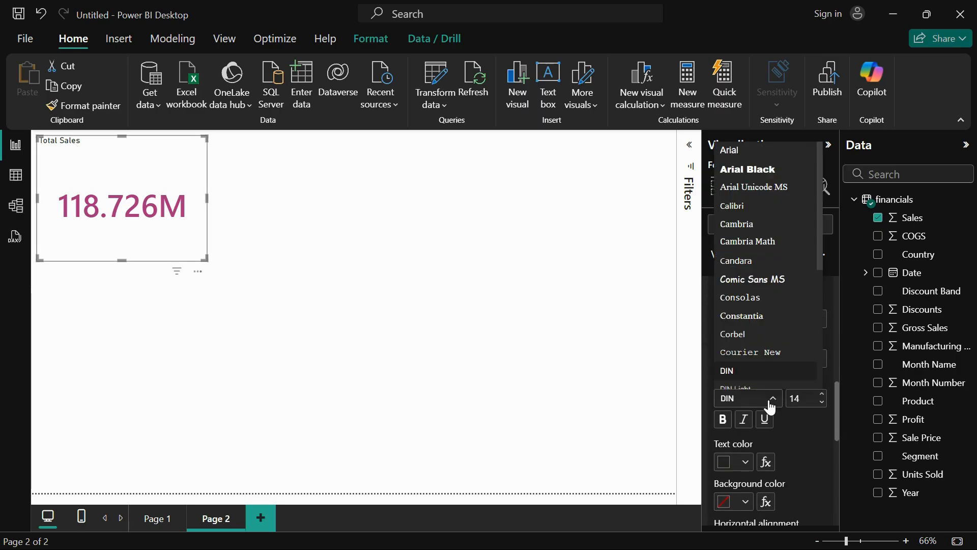
scroll(784, 311, down, 5)
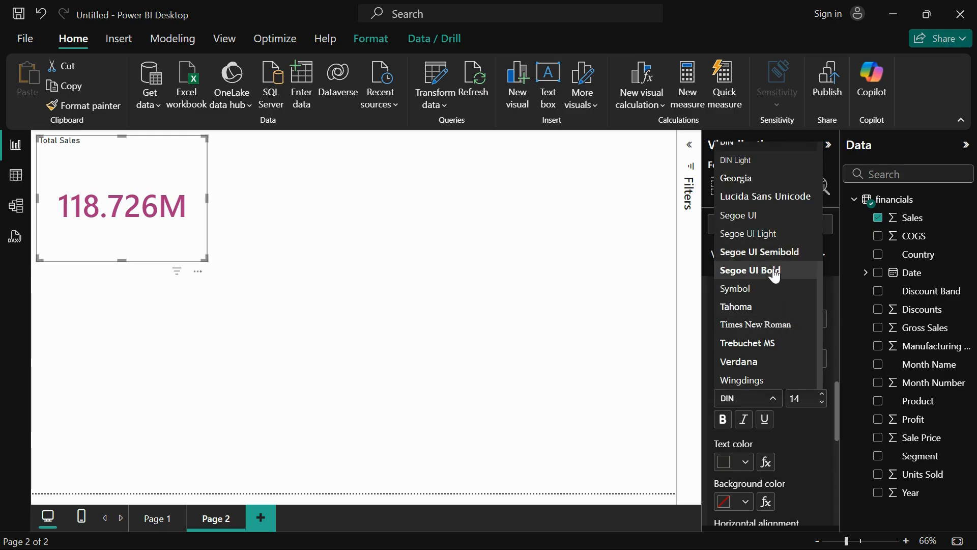
click(776, 275)
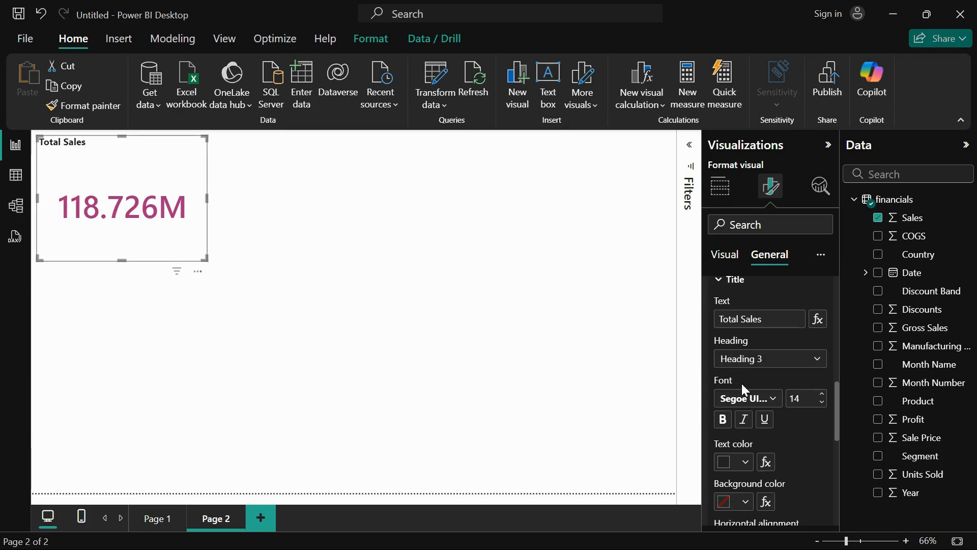
- Color the title text with the darkest pink theme shade and its background with the lightest pink shade
click(746, 462)
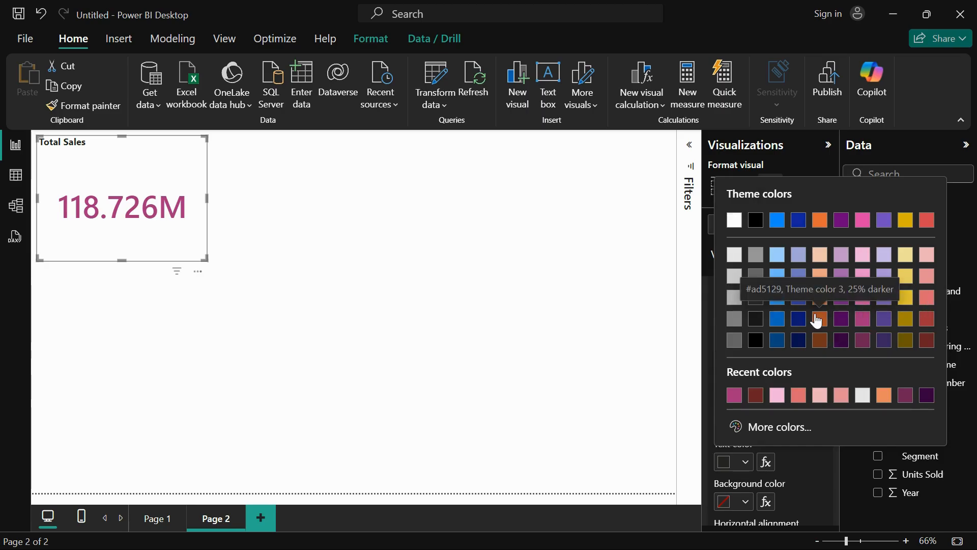
click(863, 340)
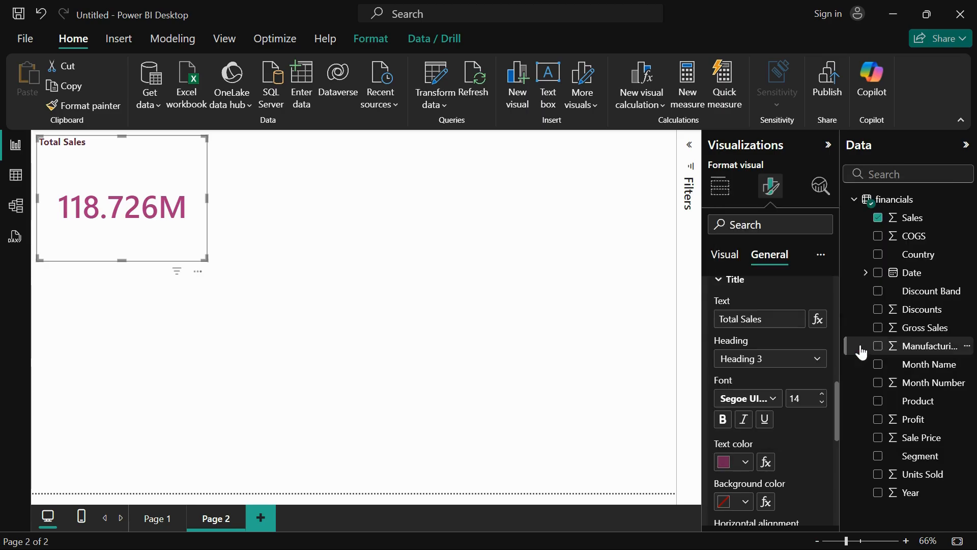
scroll(794, 397, down, 3)
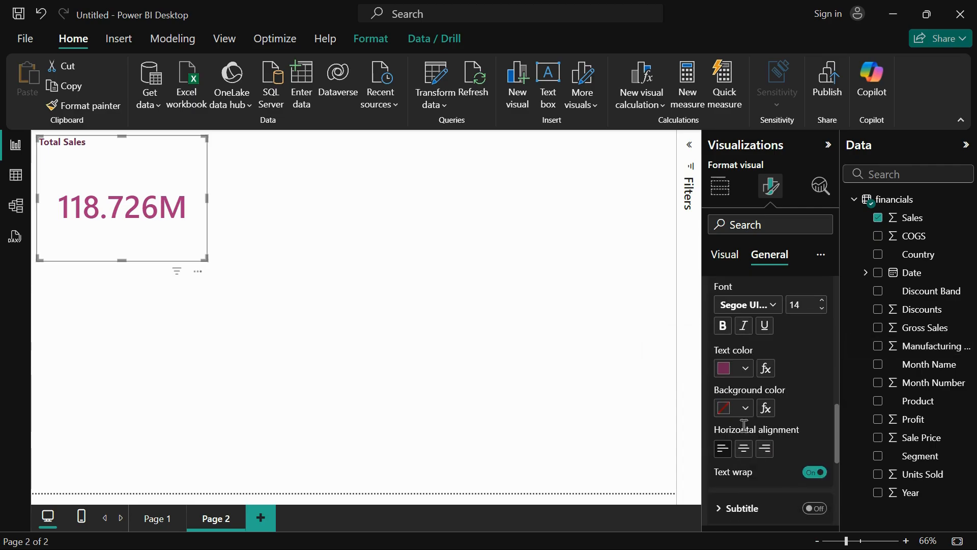
click(747, 409)
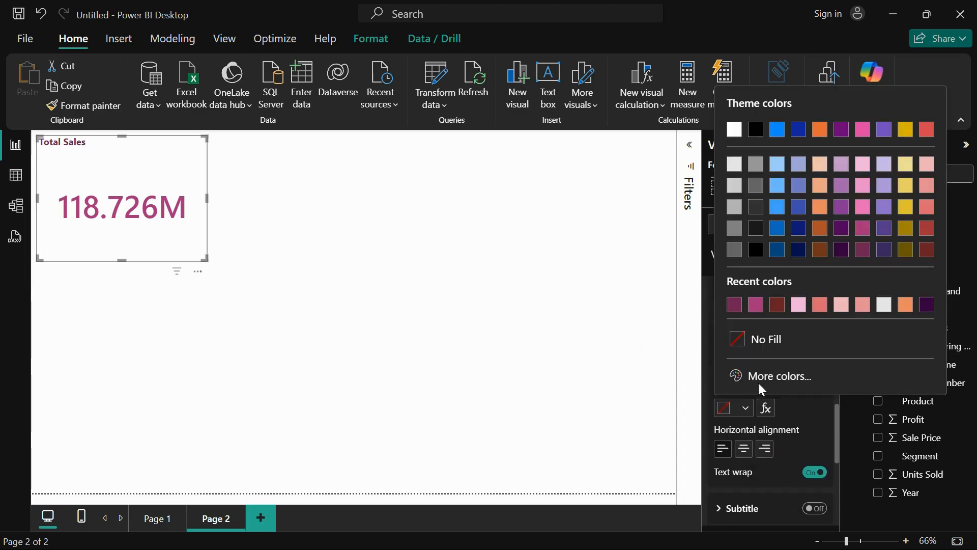
click(864, 170)
- Try center and left alignment for the card title and settle on right alignment
scroll(780, 378, down, 2)
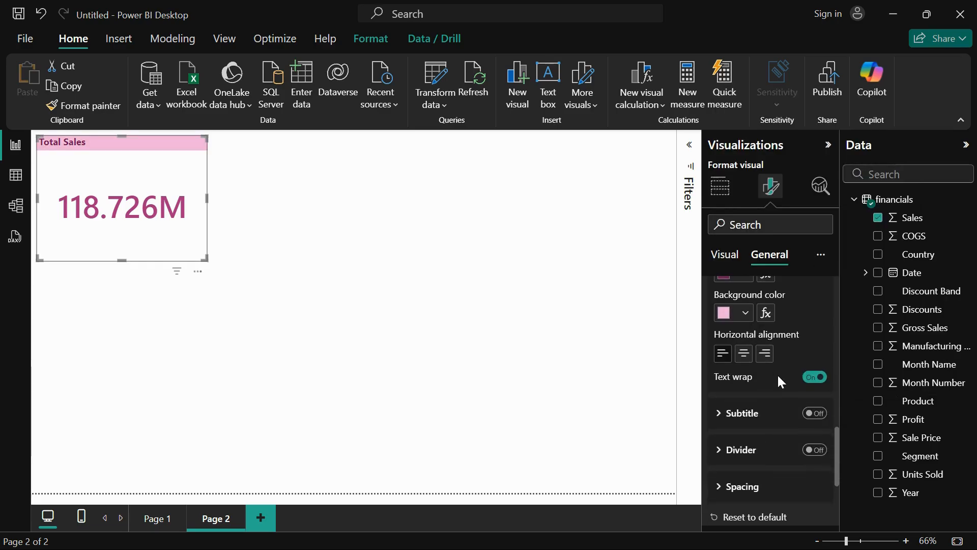
click(745, 355)
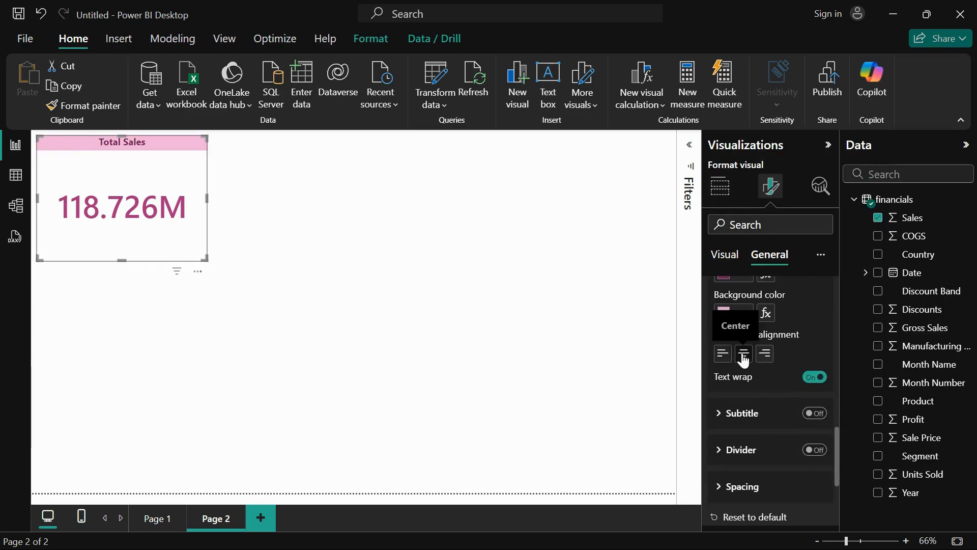
click(723, 355)
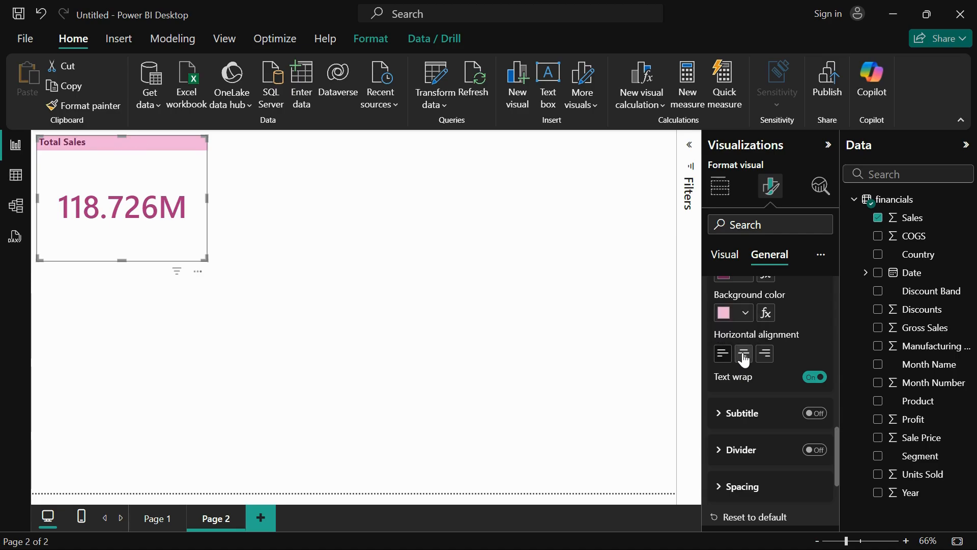
click(745, 356)
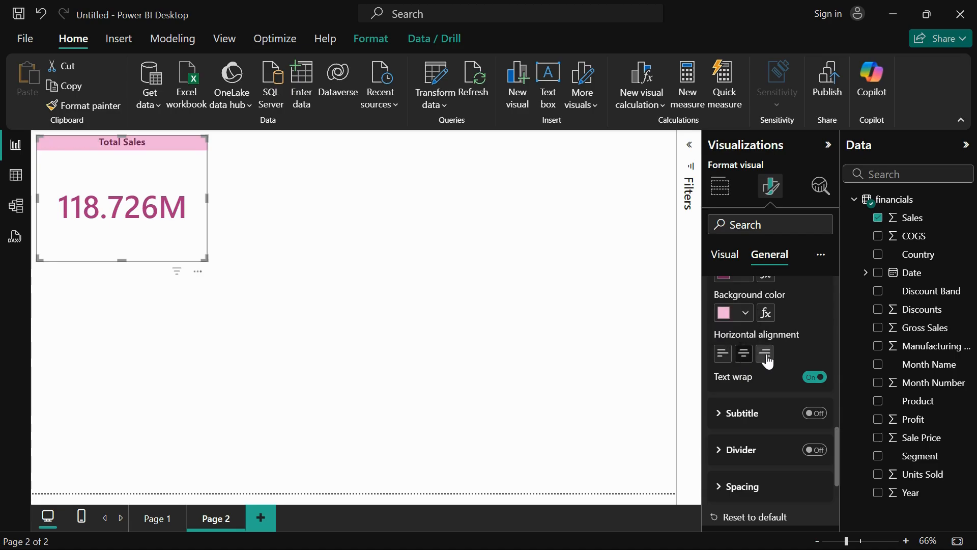
click(762, 358)
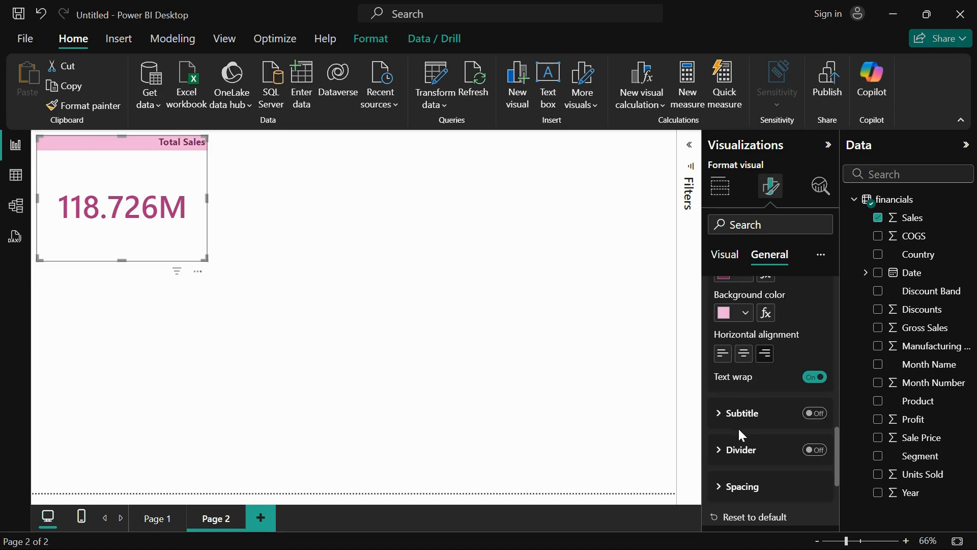
- Turn on the card's subtitle and set its text to "Subtitles"
click(815, 414)
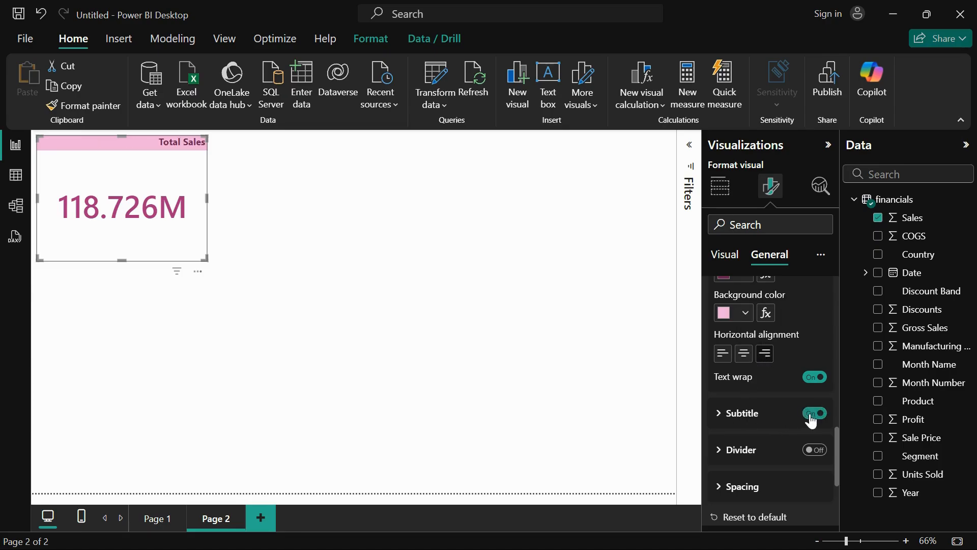
click(727, 425)
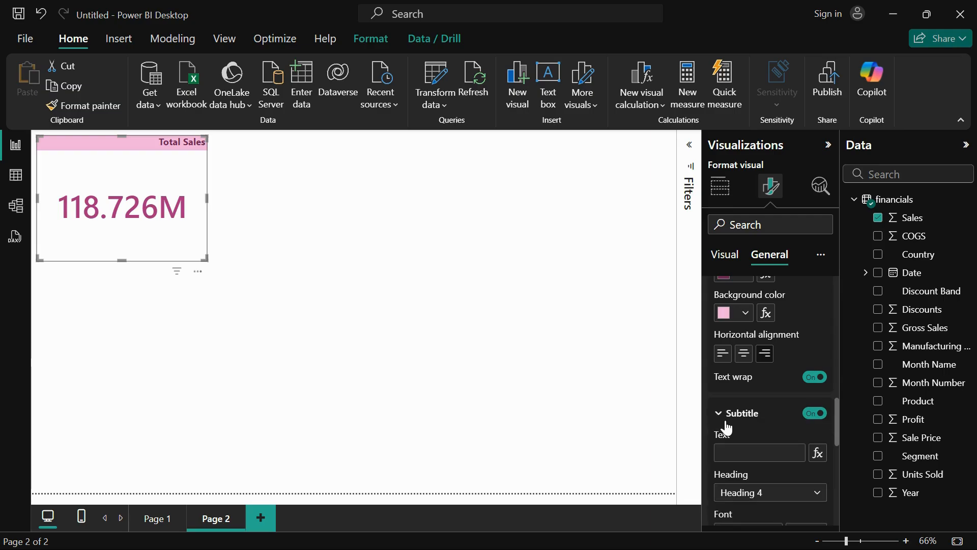
click(735, 455)
text(Subtitles)
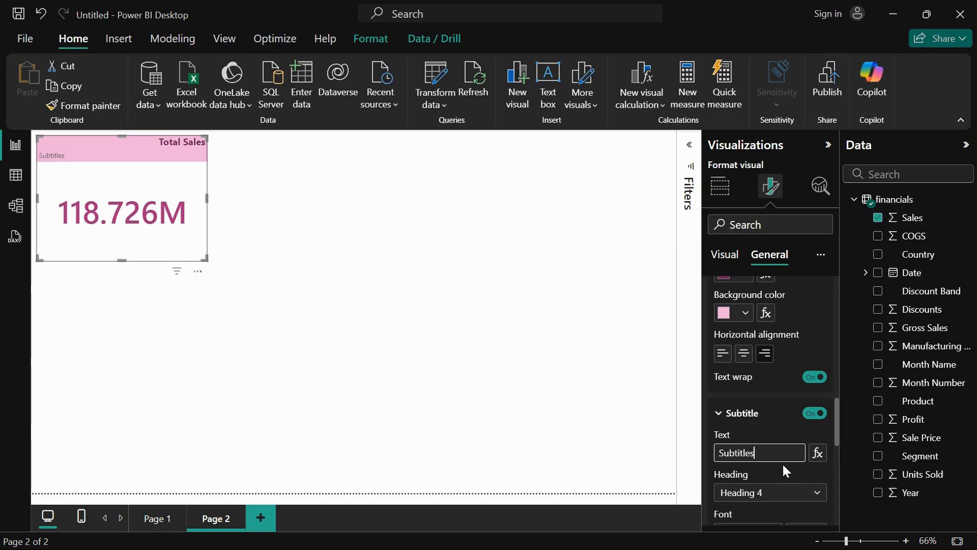
- Review the subtitle's formatting options and turn the card's subtitle off
scroll(783, 463, down, 3)
scroll(775, 416, down, 4)
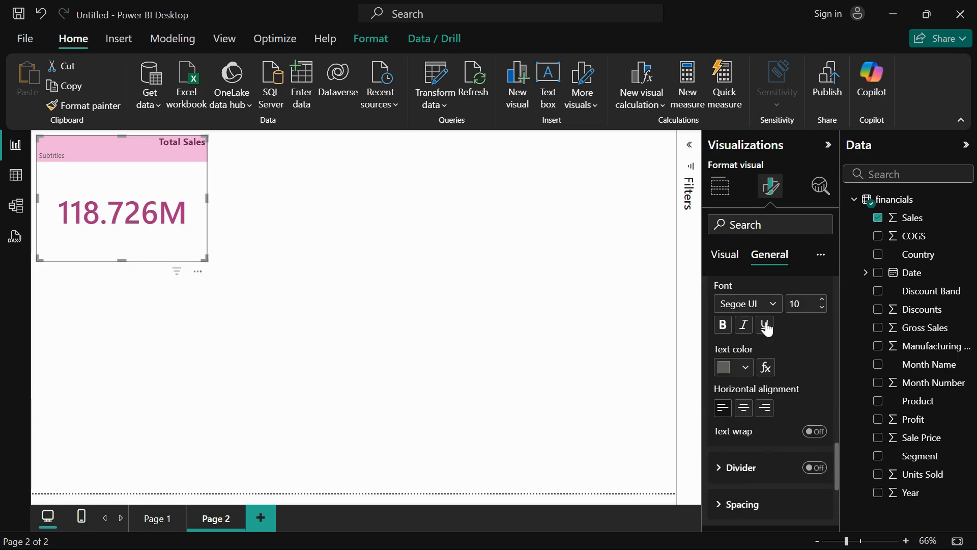
scroll(766, 326, up, 2)
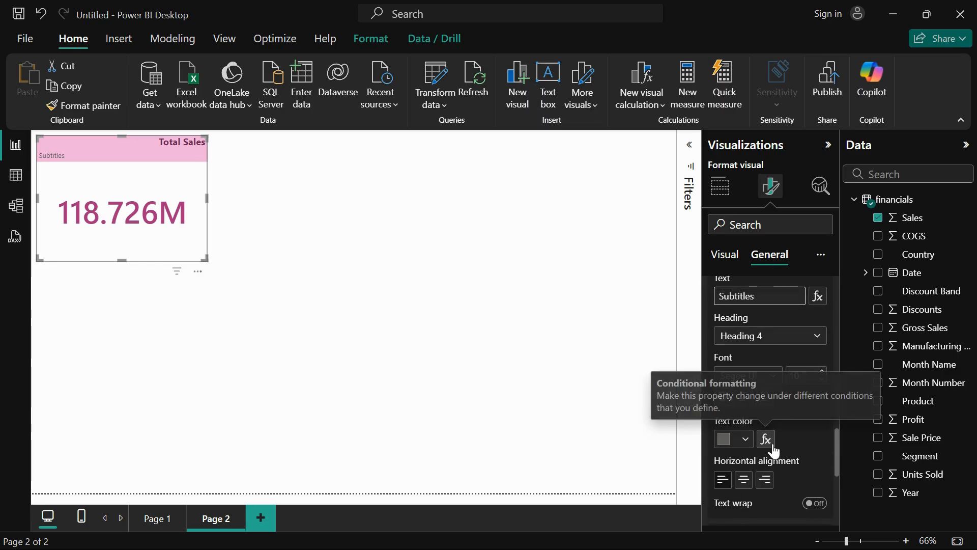
scroll(768, 443, up, 2)
click(817, 319)
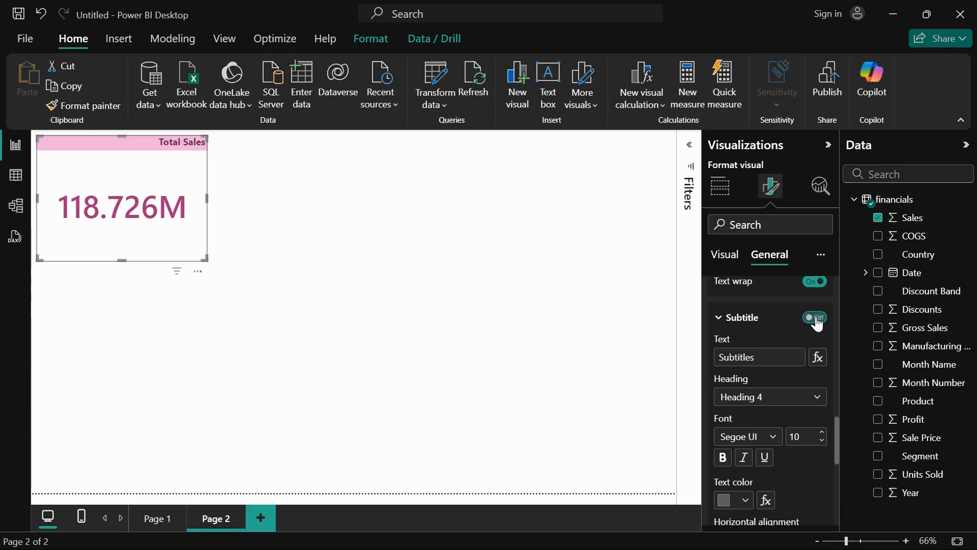
click(719, 318)
- Turn on the divider below the card's title and center-align the title
click(730, 356)
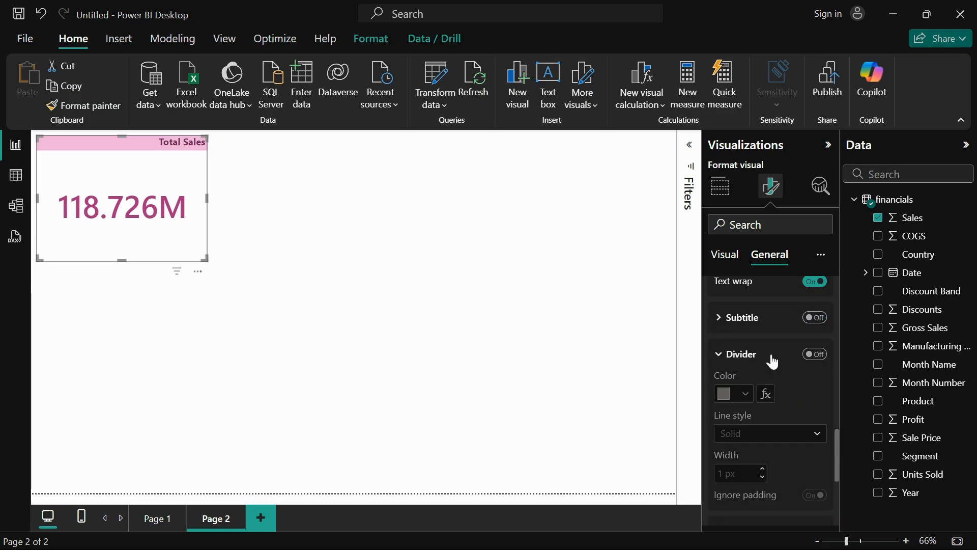
click(816, 355)
scroll(771, 354, up, 3)
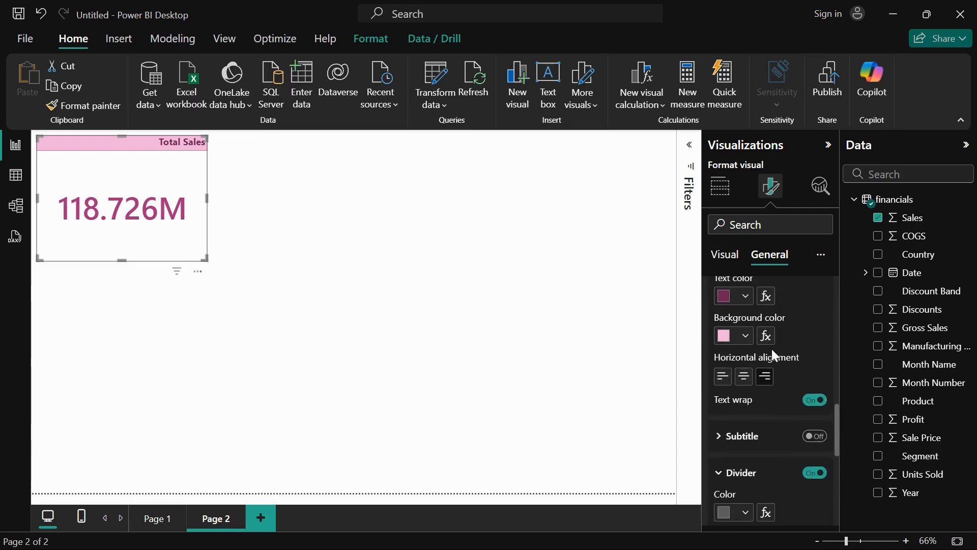
click(744, 380)
scroll(778, 436, down, 5)
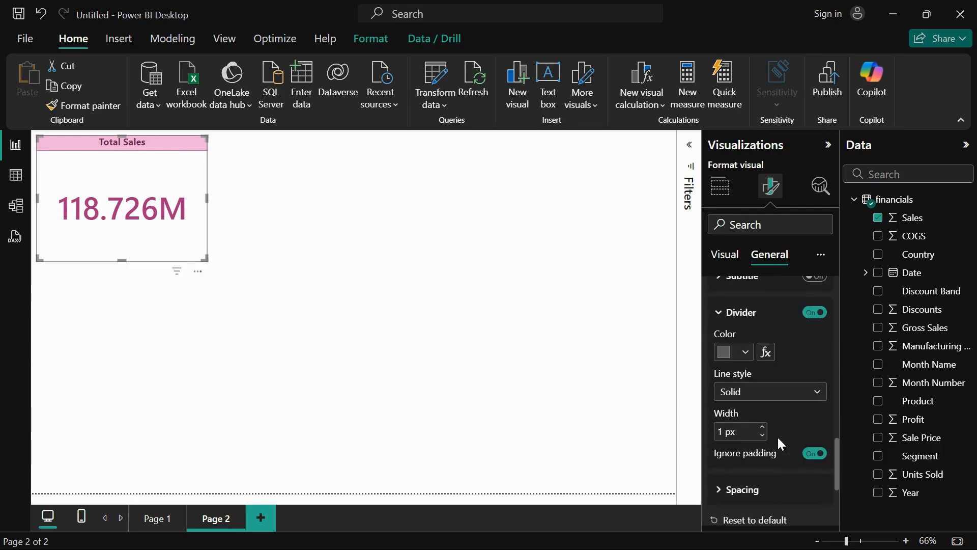
- Set the title divider's width to 4 px and its color to the darkest pink theme shade
scroll(779, 445, up, 1)
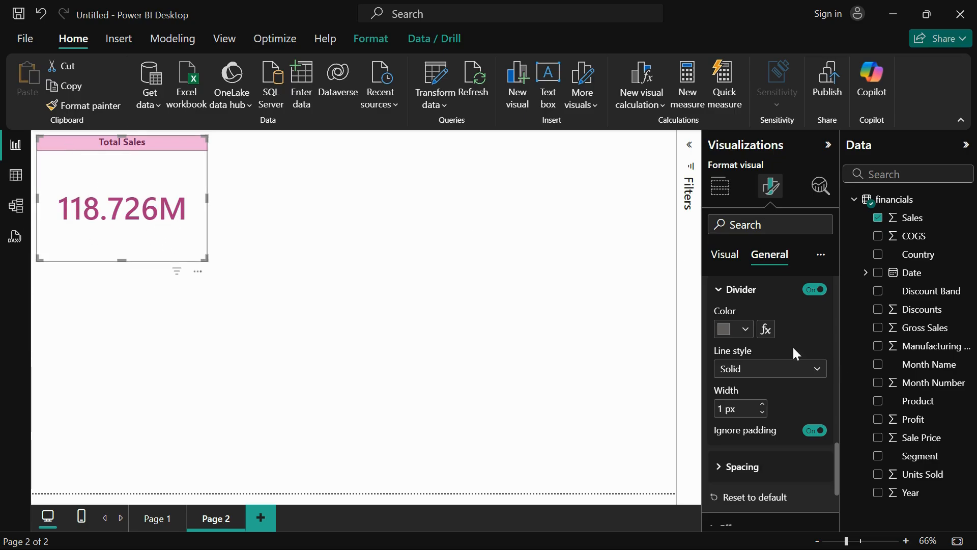
click(763, 405)
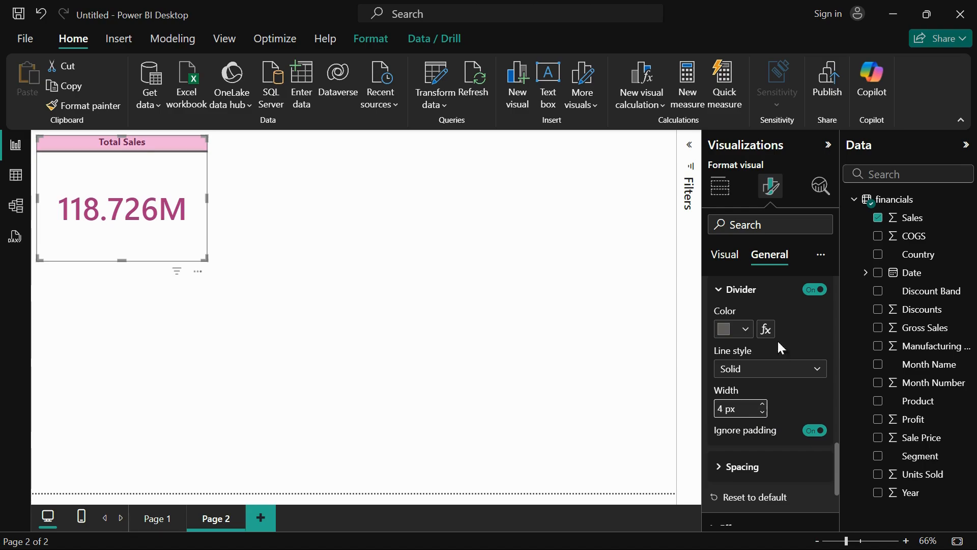
click(746, 330)
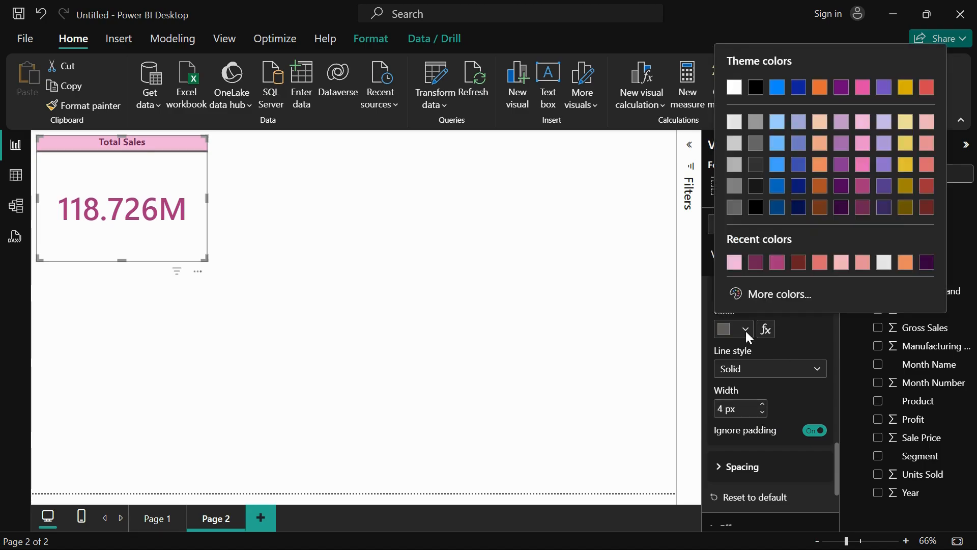
click(864, 208)
- Try the lightest pink theme shade as the card's background color with 48% transparency
scroll(778, 402, down, 3)
click(739, 401)
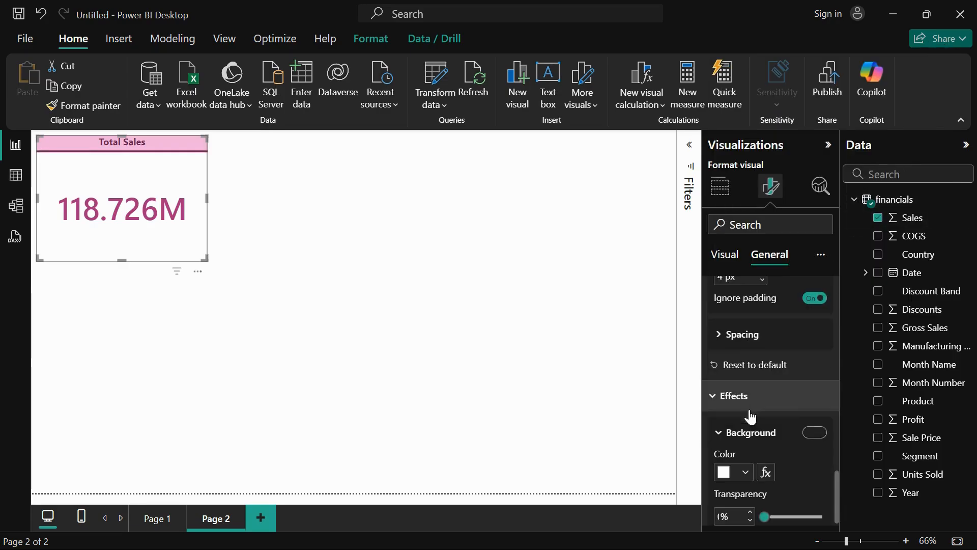
scroll(754, 428, down, 3)
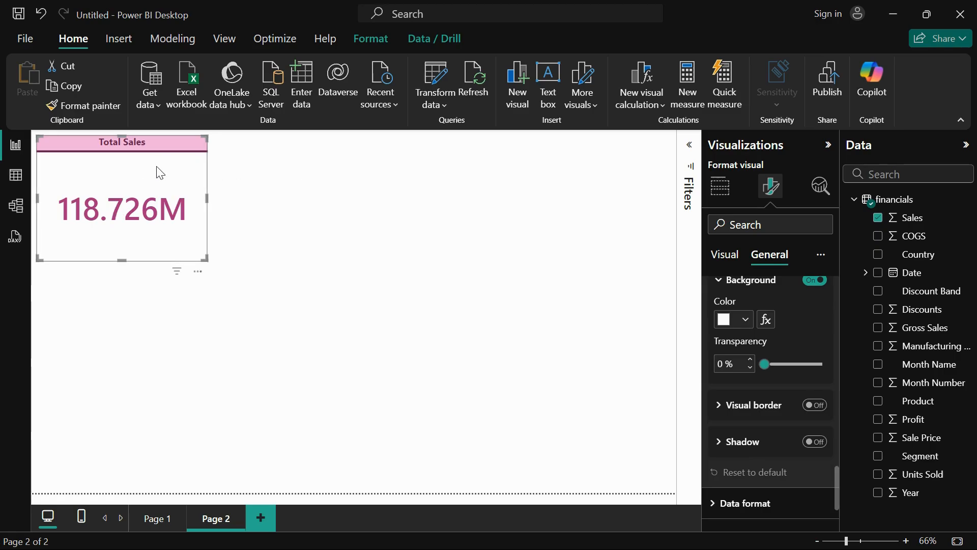
scroll(755, 328, up, 1)
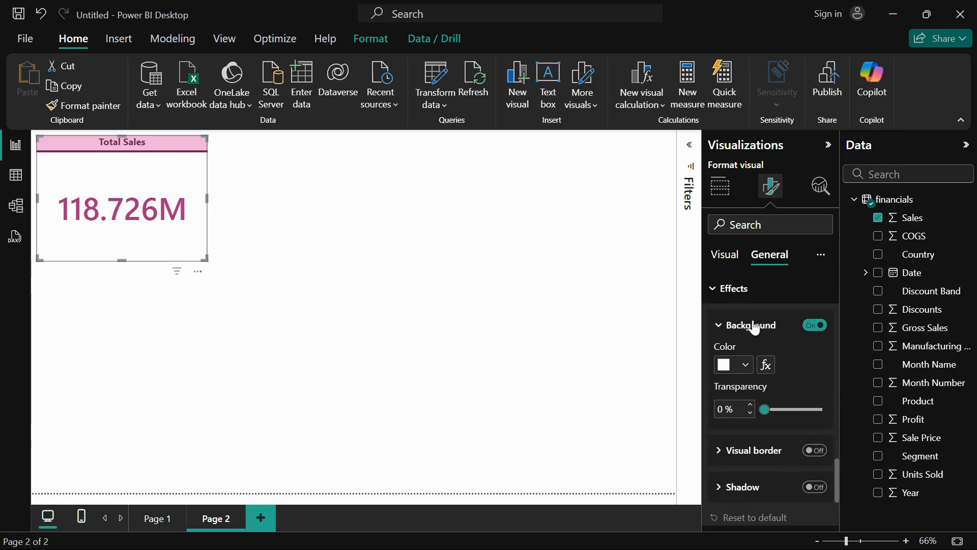
click(742, 365)
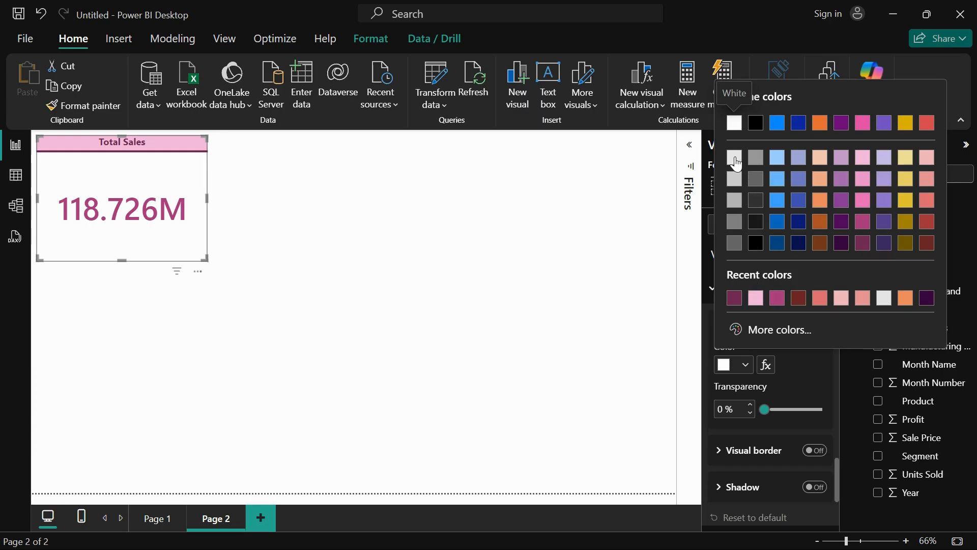
click(864, 158)
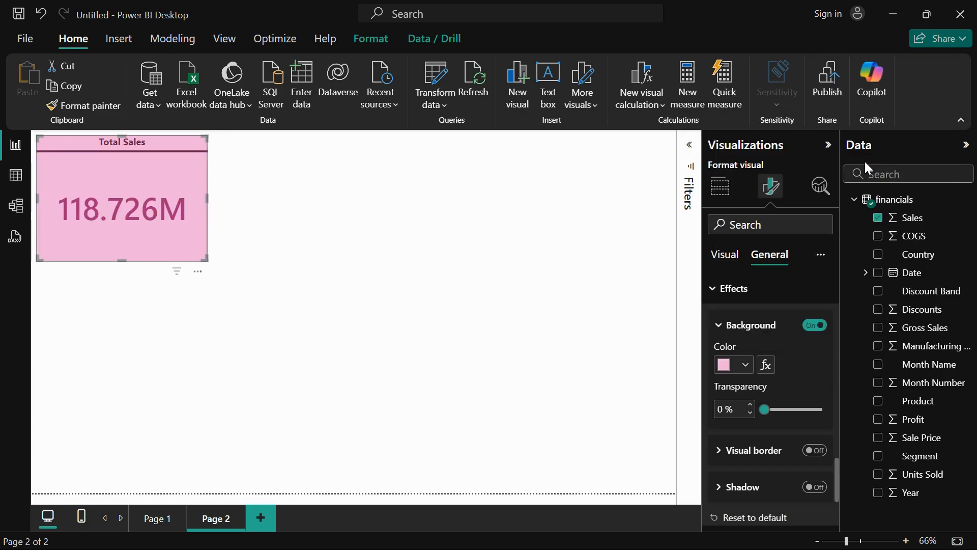
drag(764, 409, 793, 411)
- Set the card's background color to the lightest gray theme shade with 0% transparency
click(744, 368)
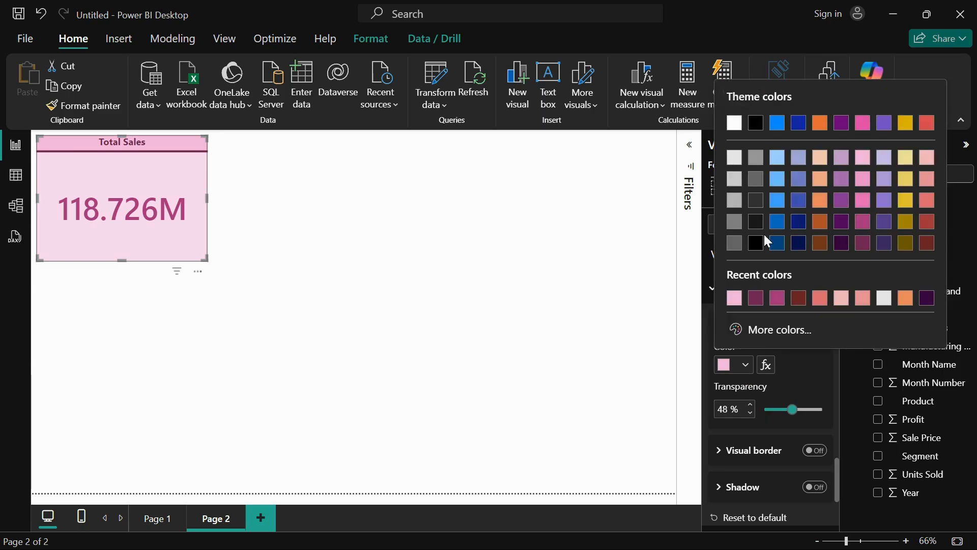
click(735, 157)
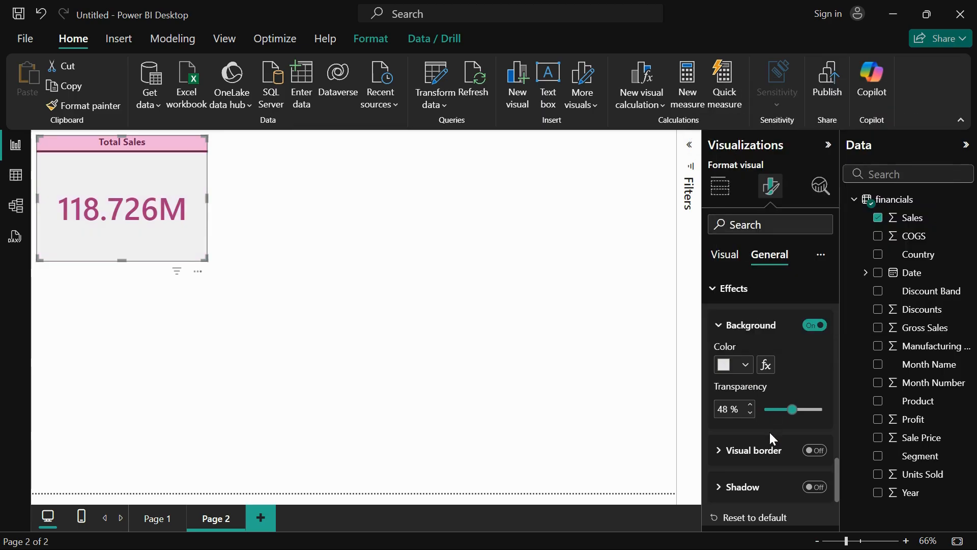
scroll(768, 438, down, 1)
click(786, 366)
drag(787, 367, 745, 372)
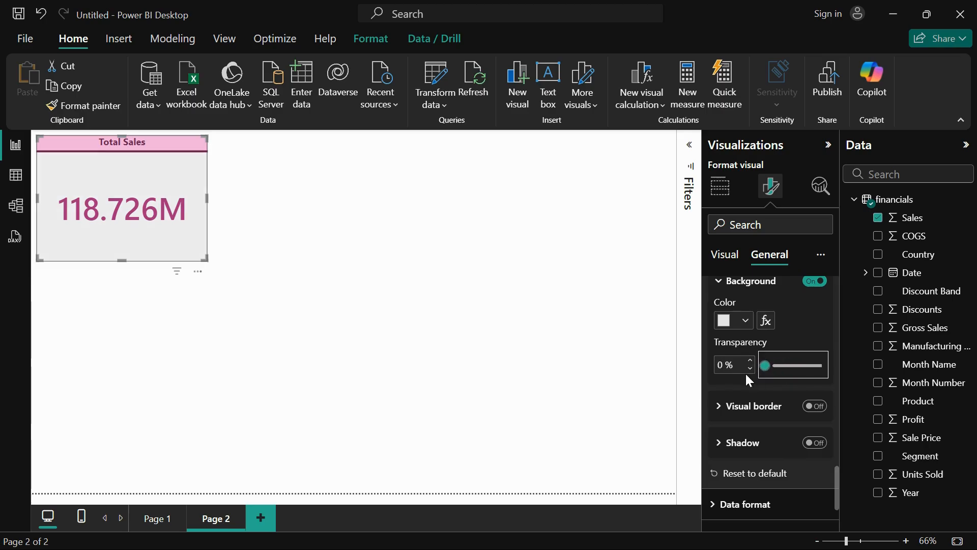
- Turn on the visual border in the Total Sales card's effects settings
click(732, 416)
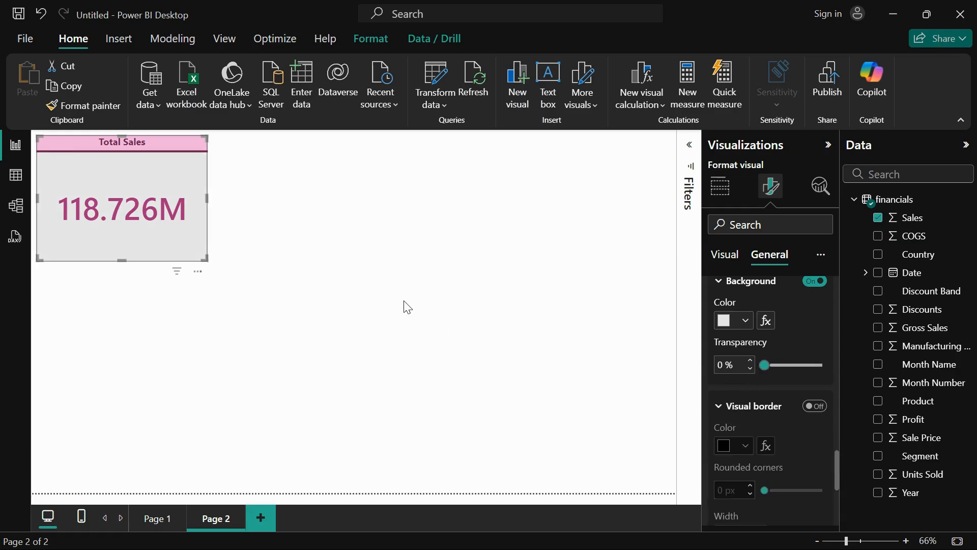
click(220, 224)
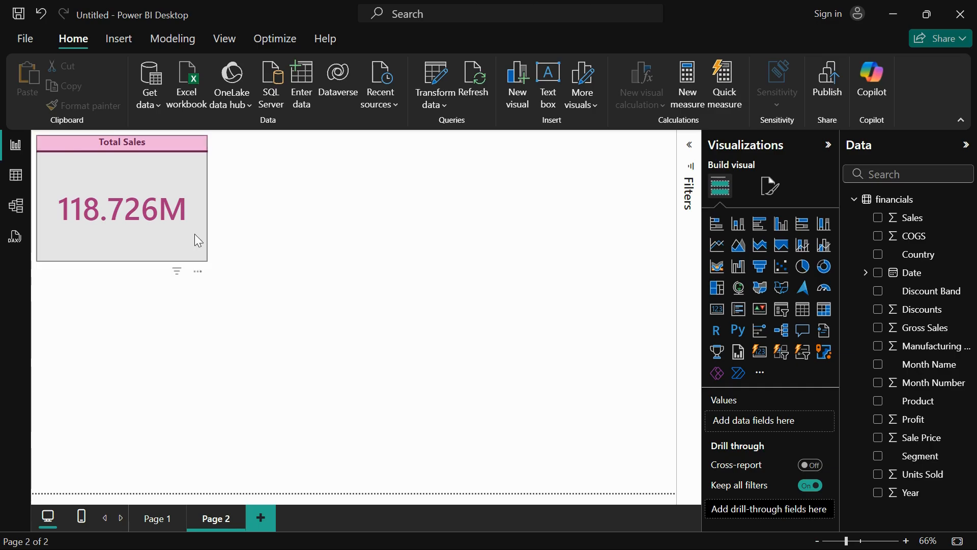
click(771, 186)
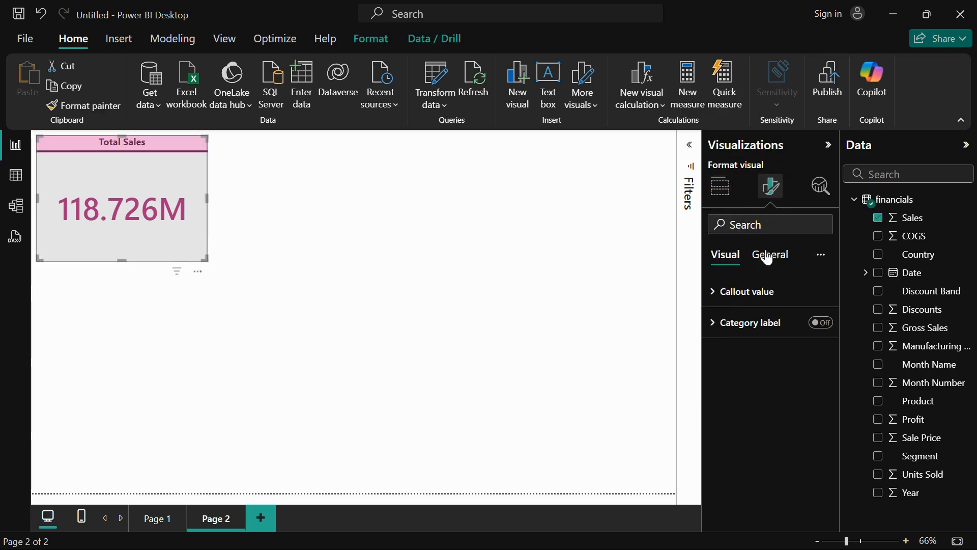
click(773, 265)
click(742, 351)
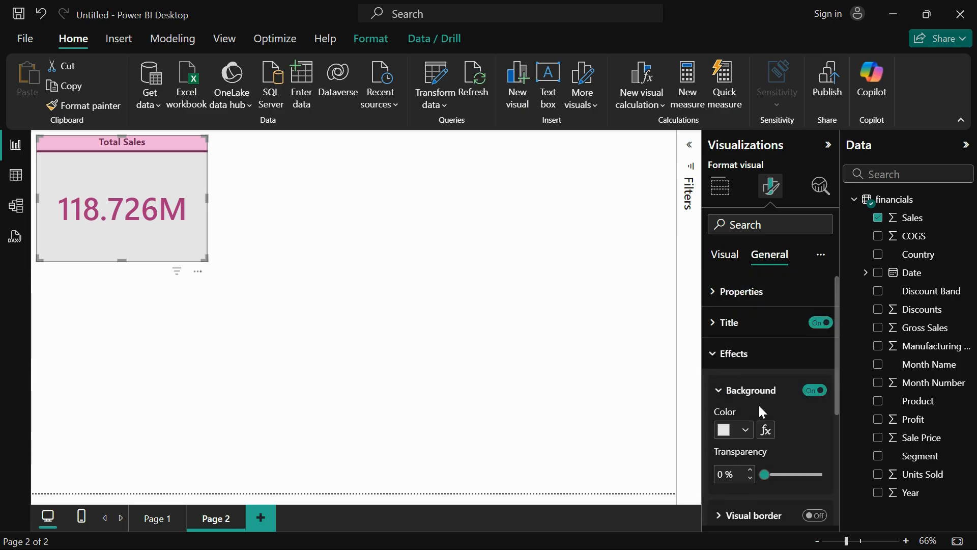
scroll(759, 405, down, 3)
click(815, 352)
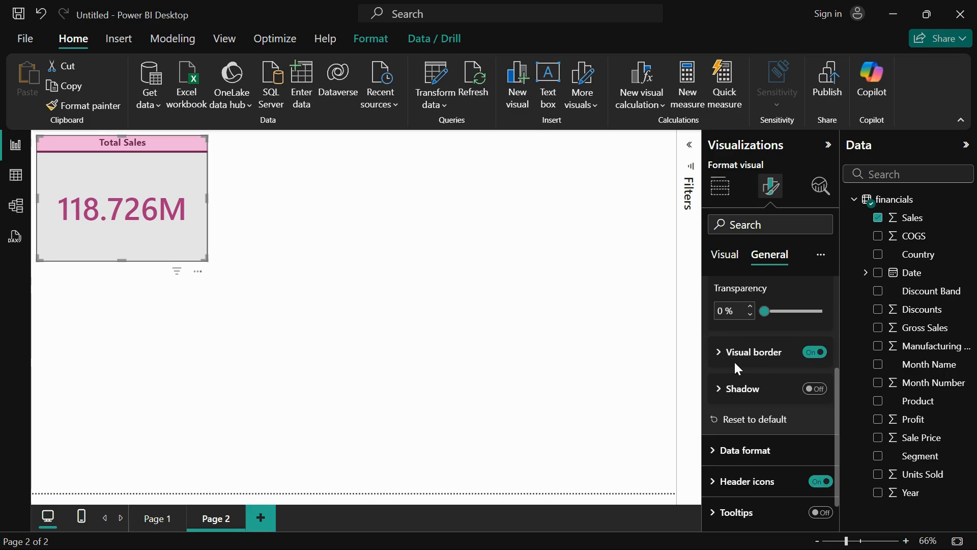
- Color the card's border with the darkest pink theme shade and set its width to 4 px
click(735, 358)
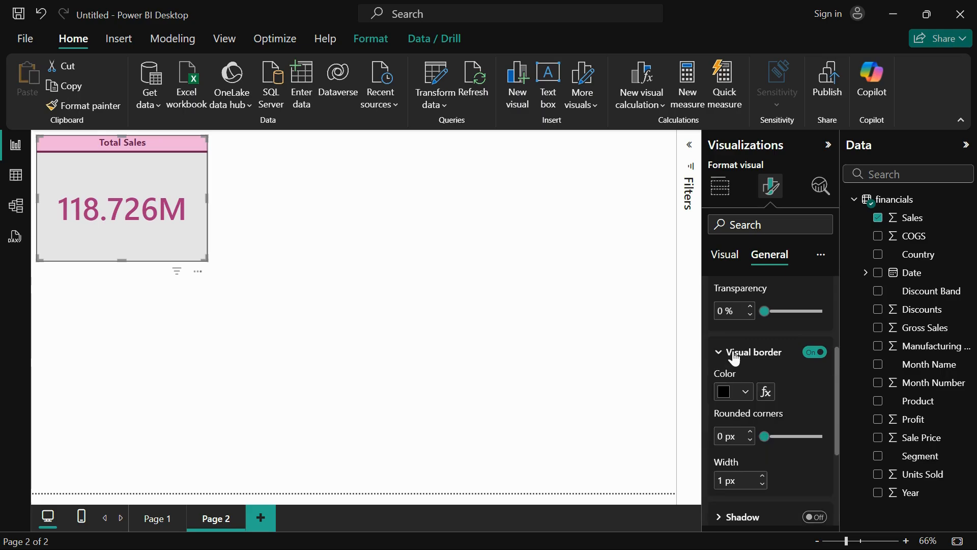
click(747, 392)
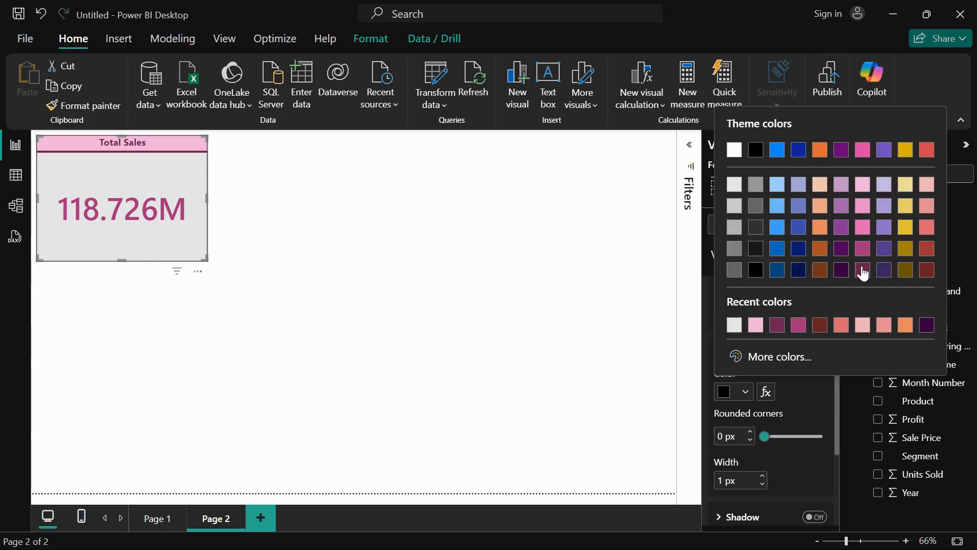
click(864, 269)
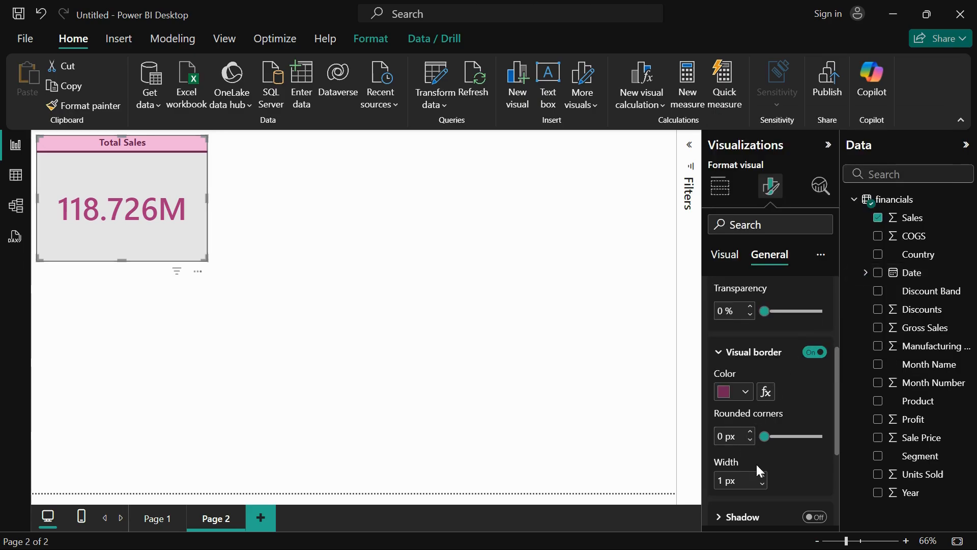
click(764, 477)
click(764, 476)
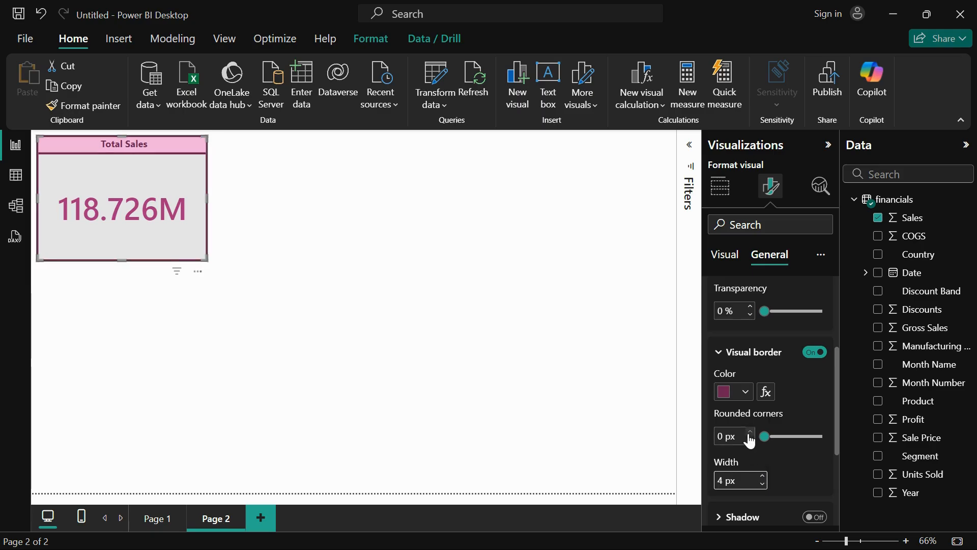
- Try 10 px rounded corners on the card's border and settle on 15 px
double_click(723, 436)
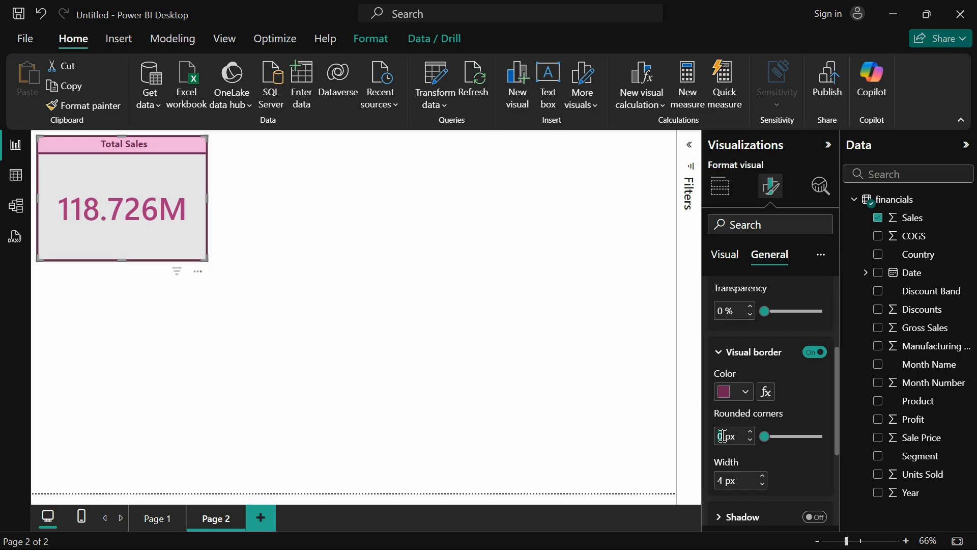
text(10)
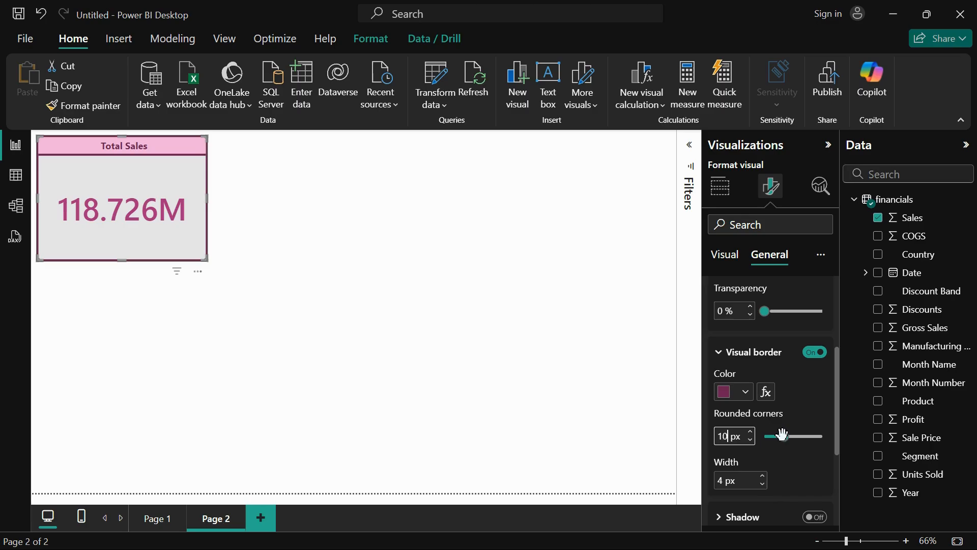
drag(790, 438, 794, 438)
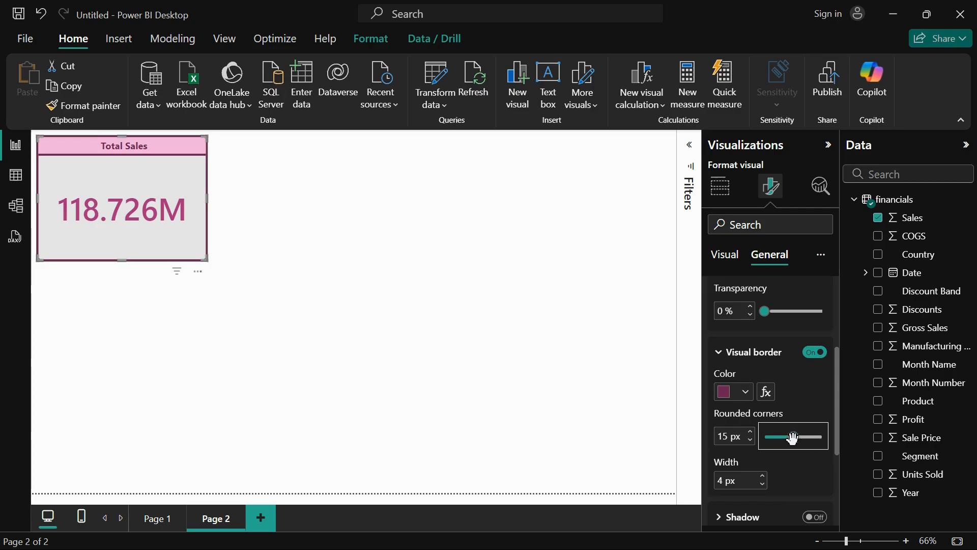
click(251, 362)
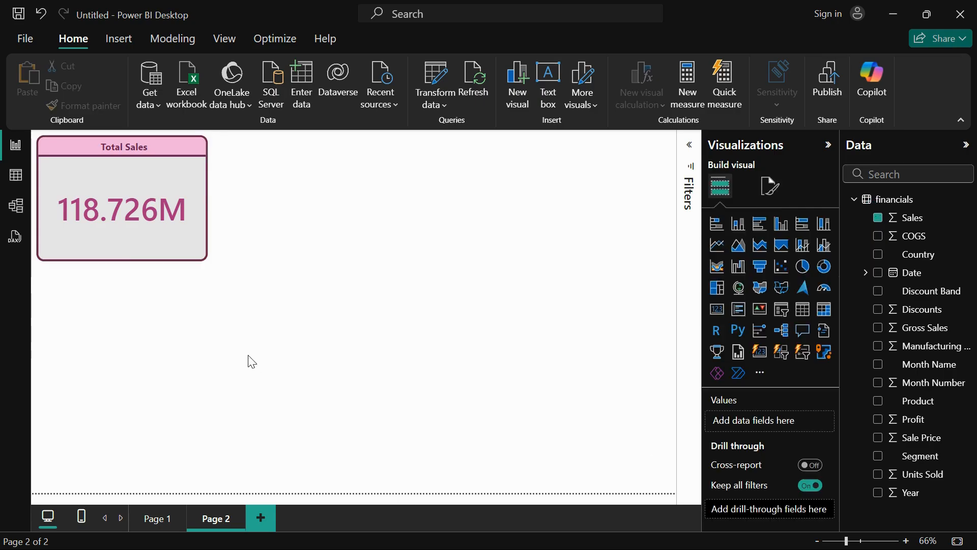
- Set the data format of the card's Sum of Sales value to Currency
mouse_move(162, 210)
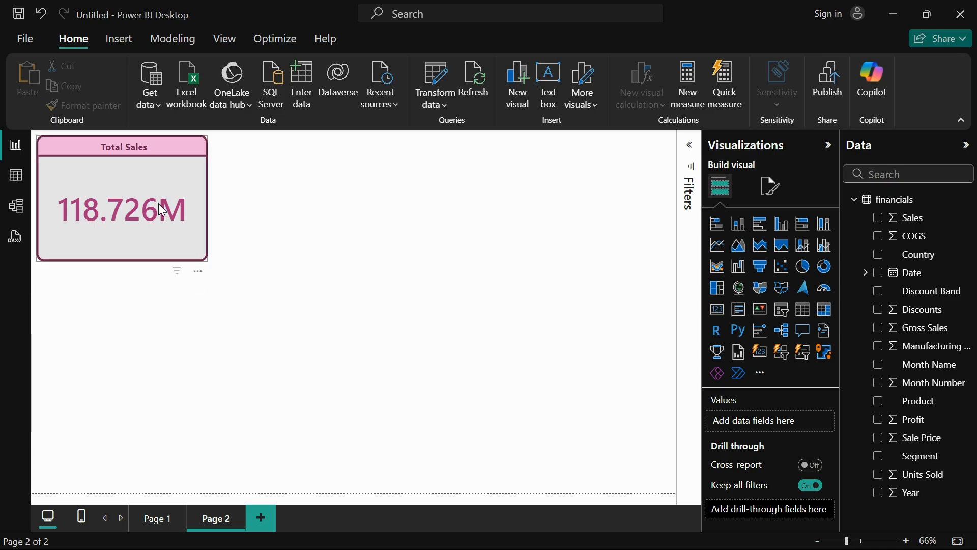
click(770, 187)
click(767, 254)
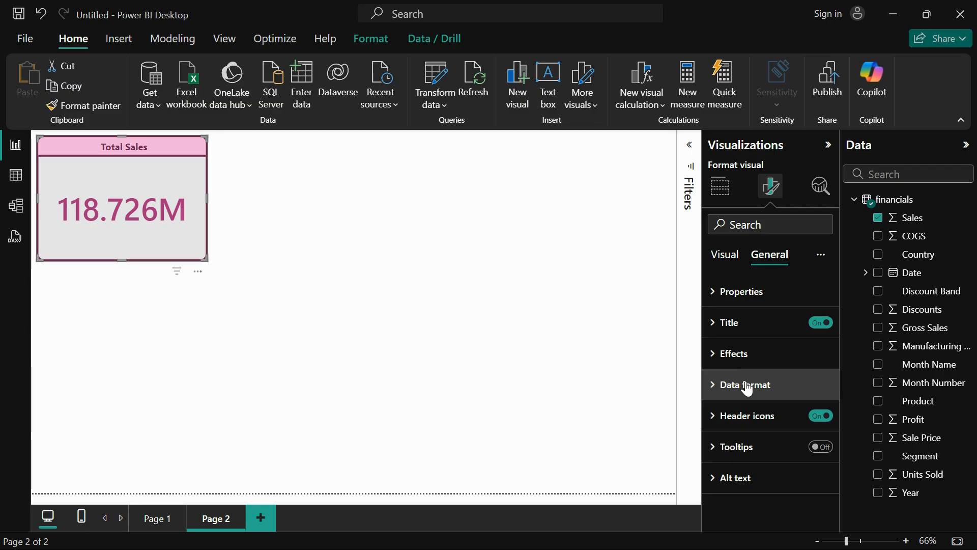
click(747, 384)
scroll(765, 411, down, 2)
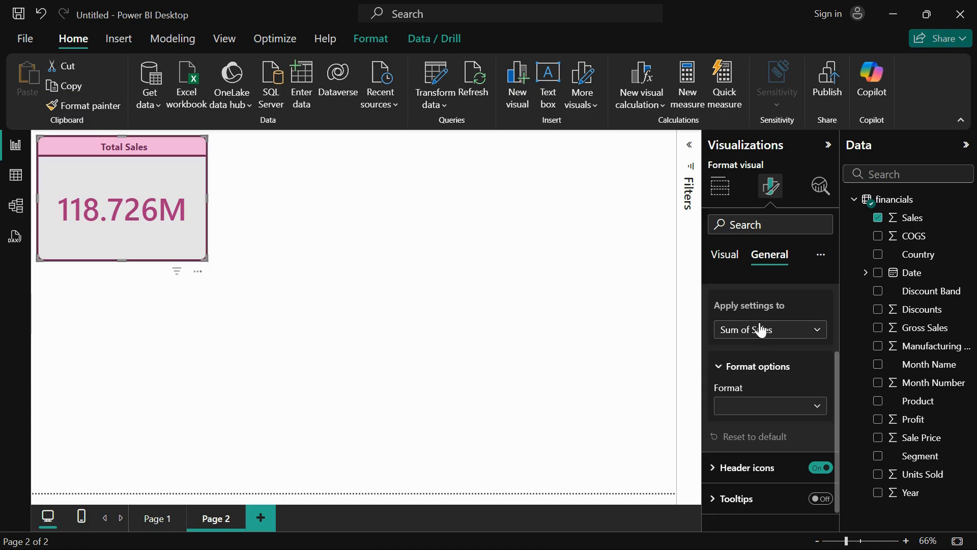
click(762, 411)
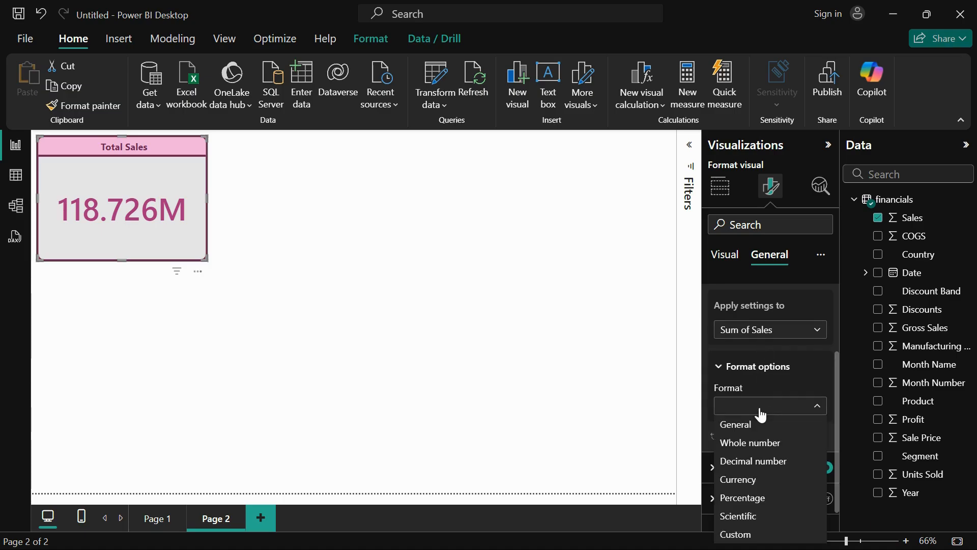
click(753, 481)
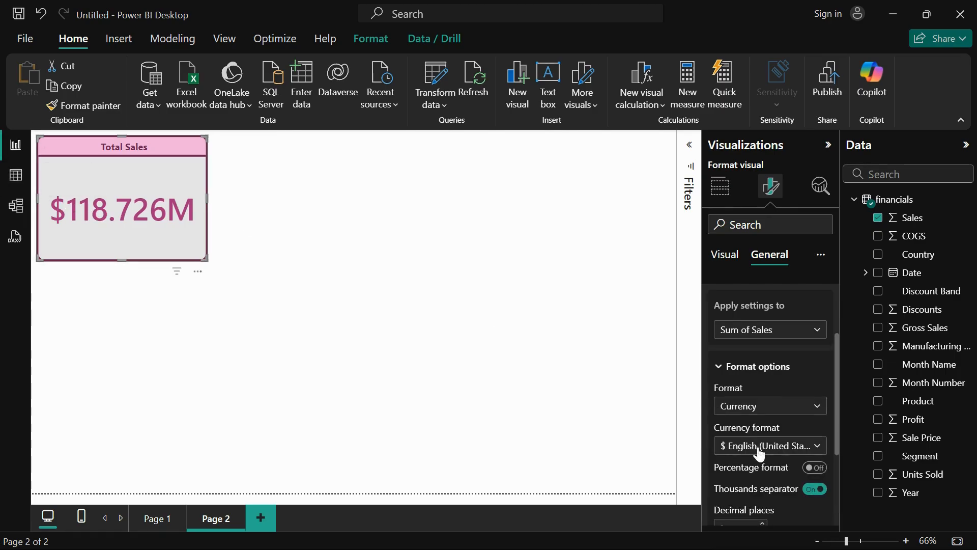
- Browse the available currency formats without changing the selection and set the Sum of Sales value's decimal places to 0
scroll(761, 452, down, 2)
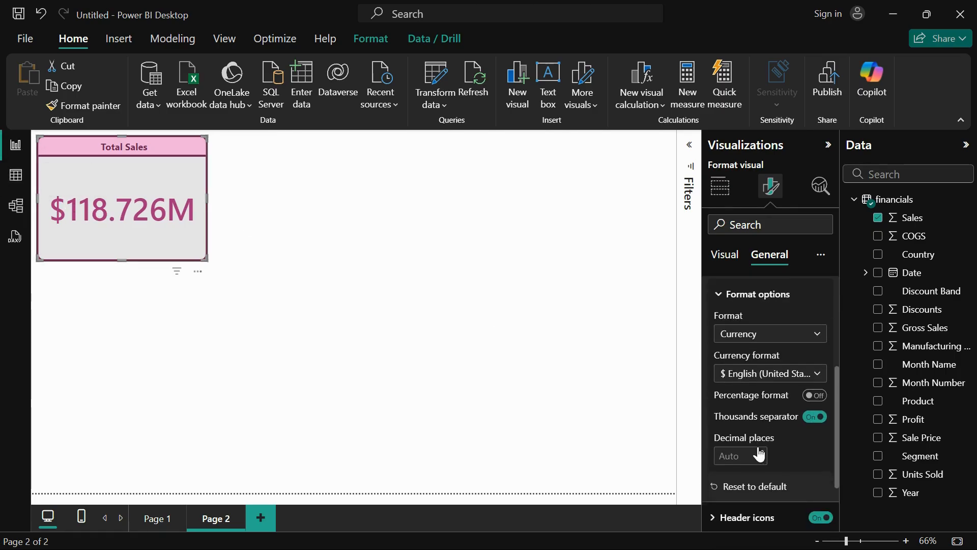
click(785, 377)
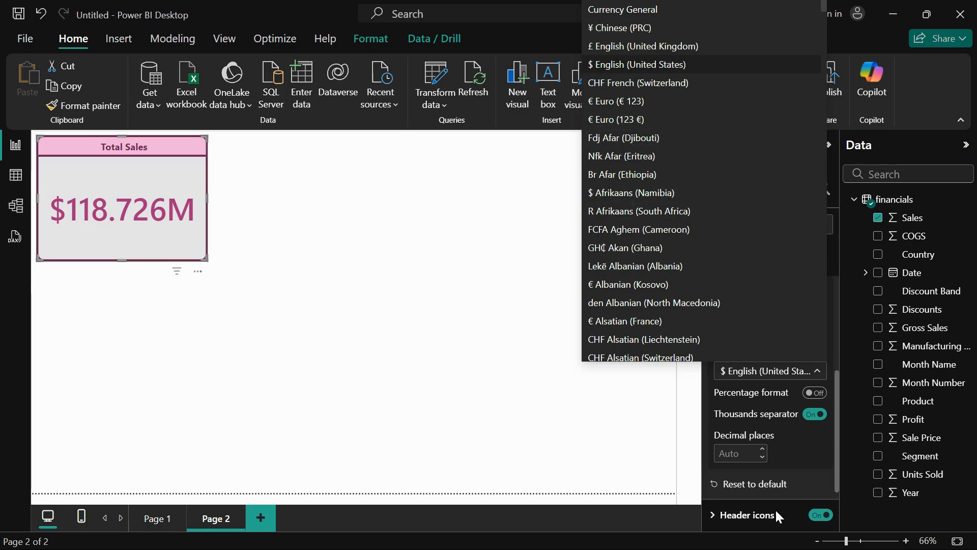
click(781, 448)
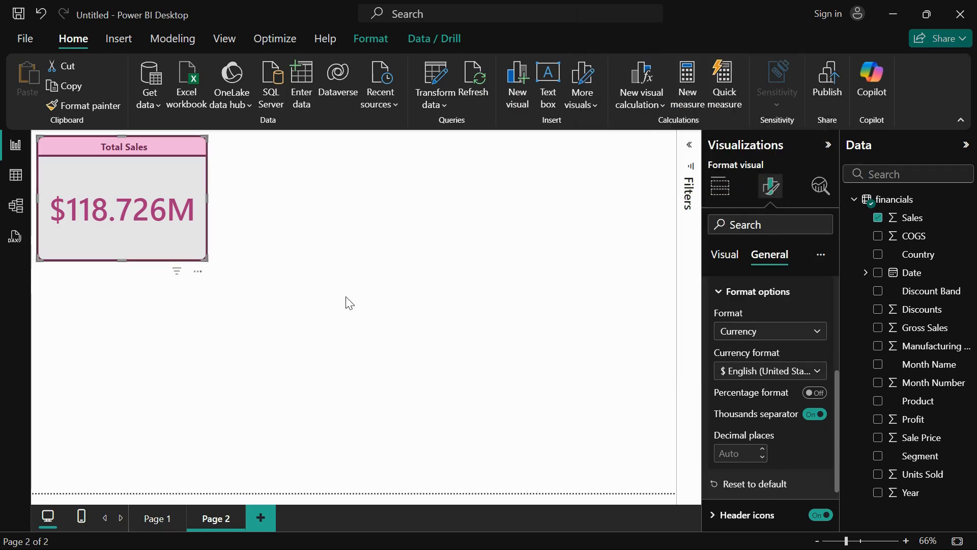
click(763, 458)
- Expand the header icons settings and move the card slightly down and right on the canvas so its header icons sit above it
scroll(765, 464, down, 2)
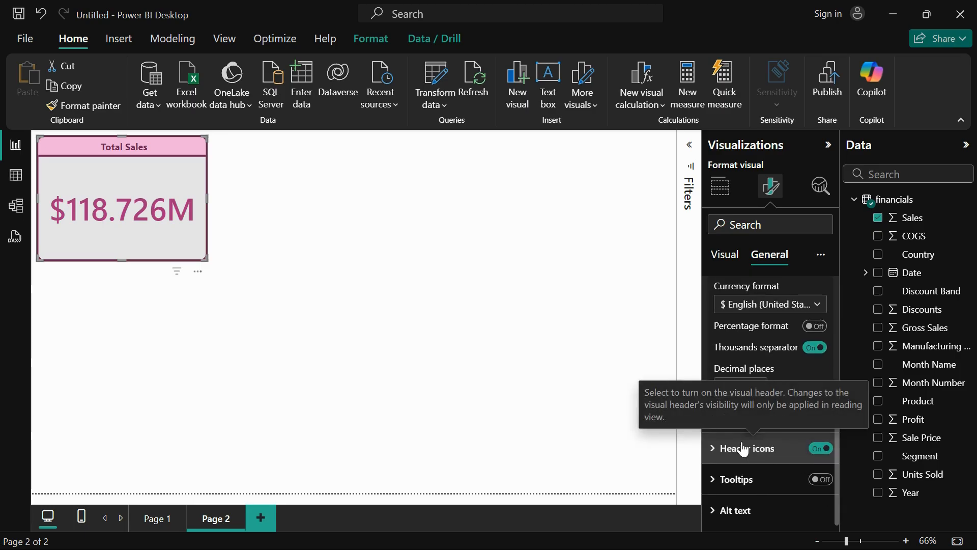
click(760, 458)
scroll(761, 469, down, 1)
drag(143, 213, 164, 246)
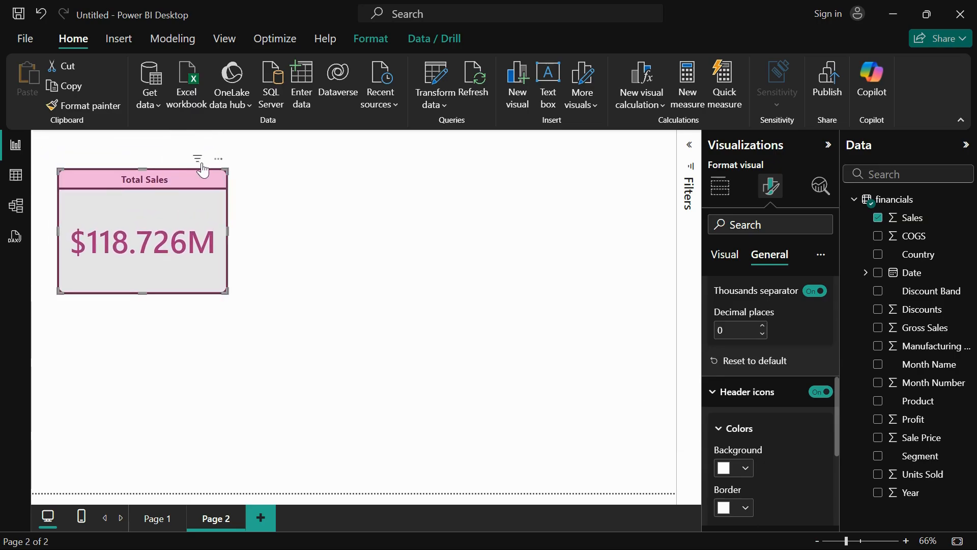
mouse_move(202, 165)
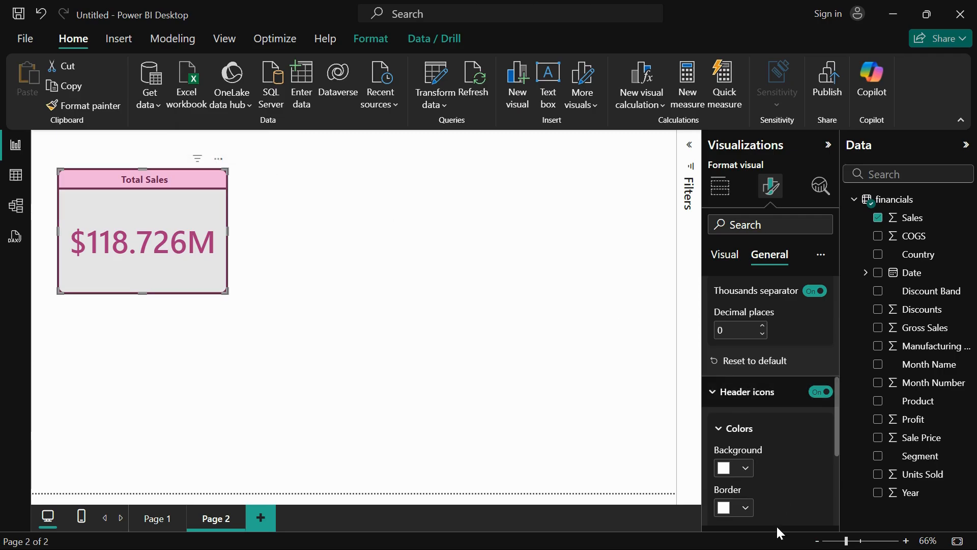
- Turn the card's header icons off and back on
scroll(788, 475, down, 1)
scroll(789, 475, down, 1)
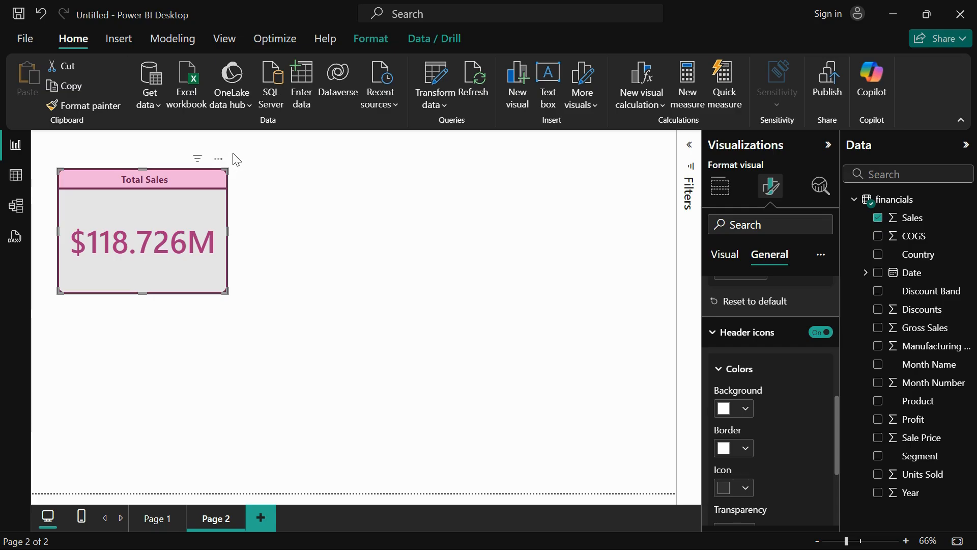
click(820, 332)
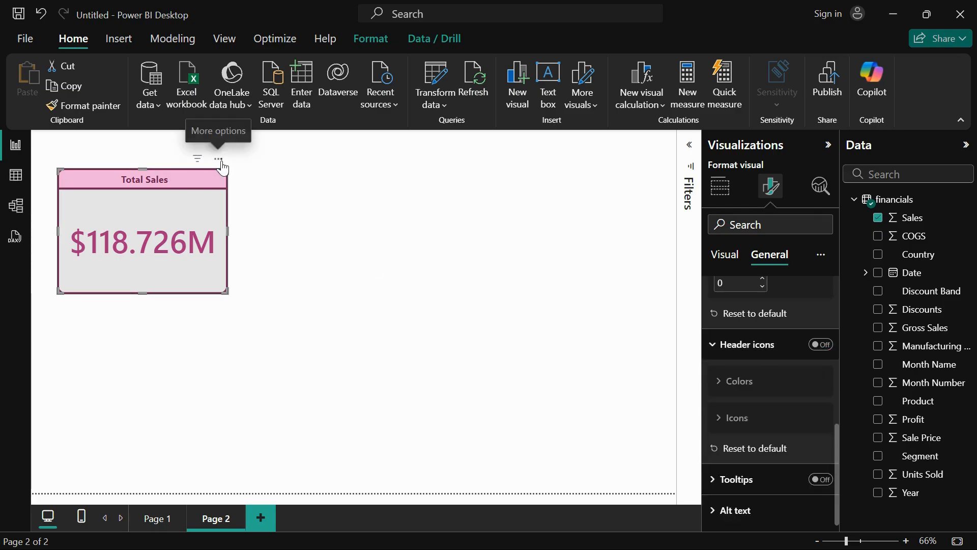
click(819, 344)
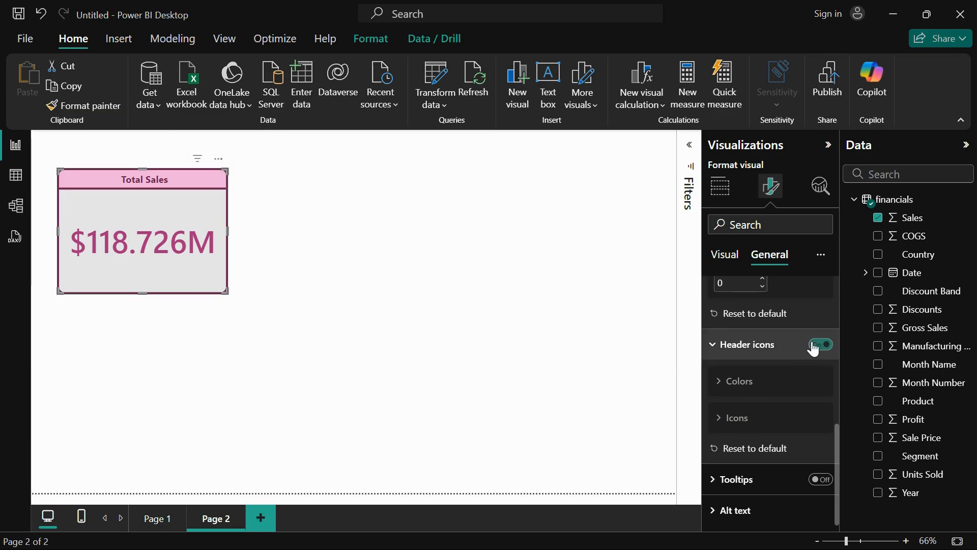
- Color the header icons' background with the lightest pink theme shade and their border with the darkest pink theme shade
scroll(756, 413, down, 1)
scroll(755, 433, down, 2)
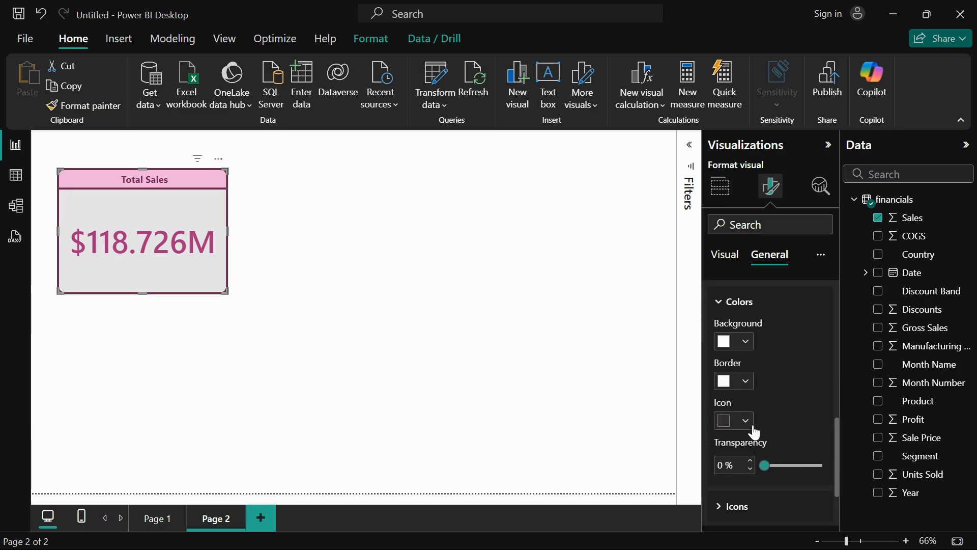
click(744, 342)
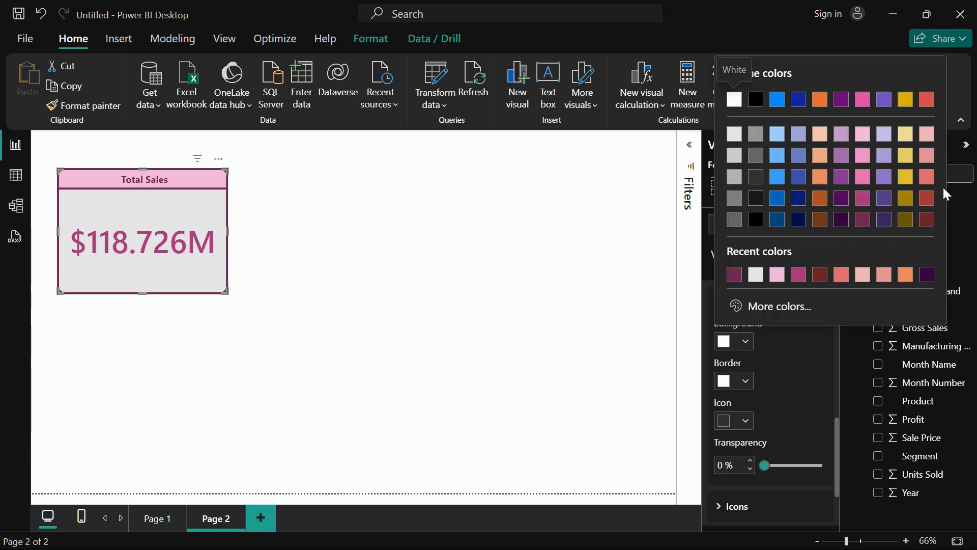
click(862, 134)
click(736, 382)
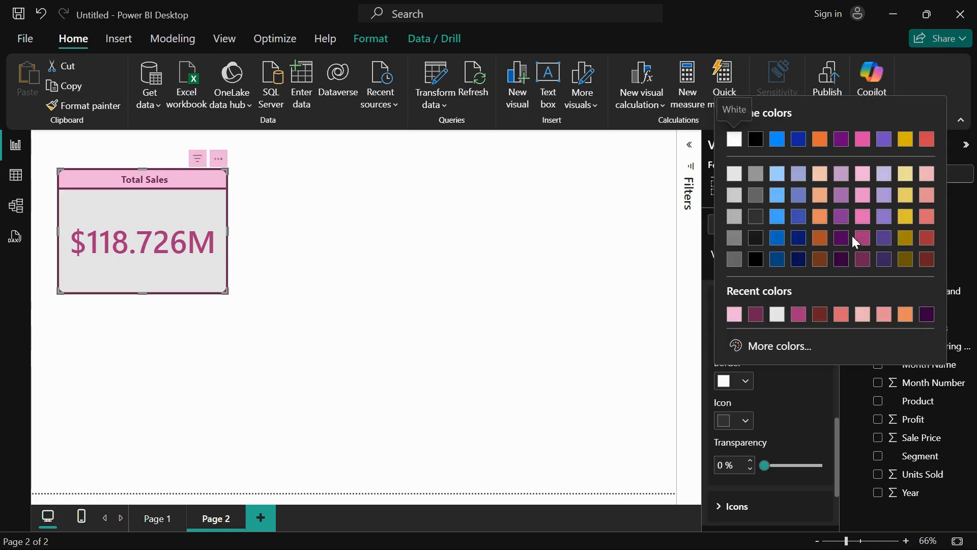
click(863, 260)
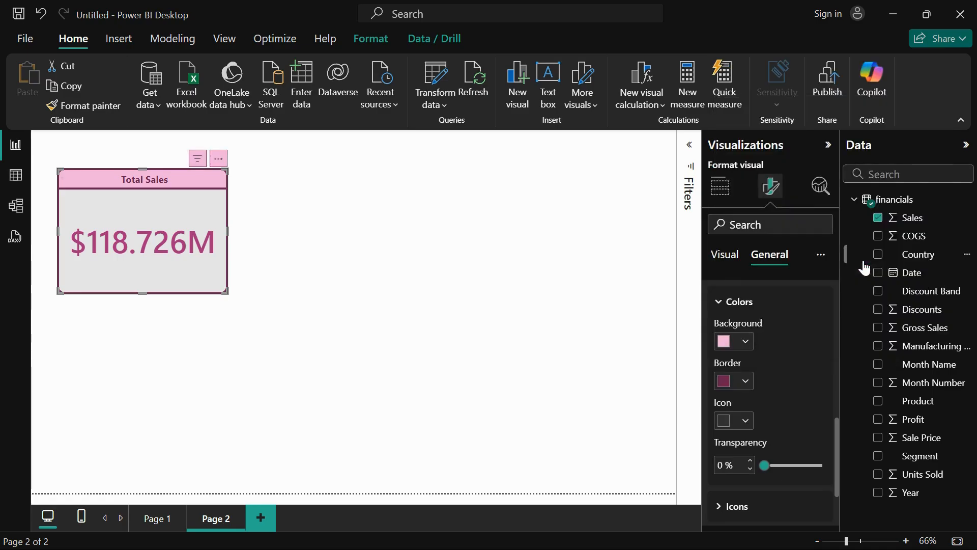
- Color the header icons themselves with the darkest pink theme shade and set their transparency to 24%
click(734, 426)
click(866, 301)
scroll(746, 433, down, 3)
drag(765, 377, 778, 376)
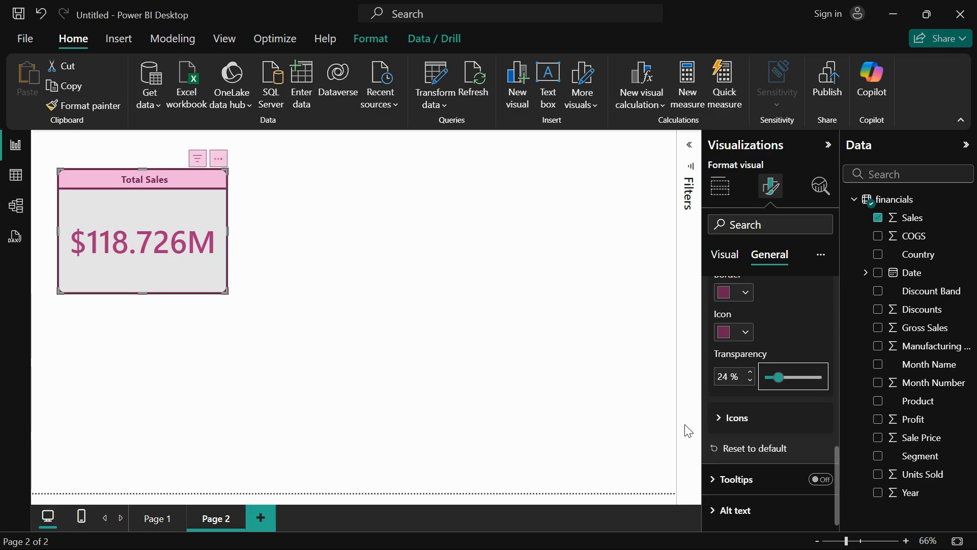
- Look through the individual header icon options and turn on tooltips for the Total Sales card
click(735, 417)
scroll(757, 458, down, 2)
scroll(757, 456, down, 2)
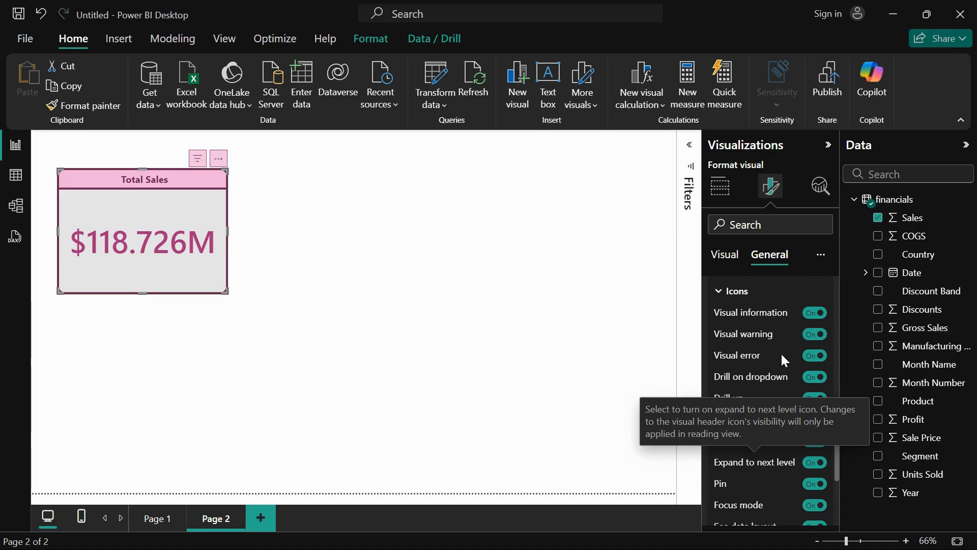
scroll(772, 457, down, 4)
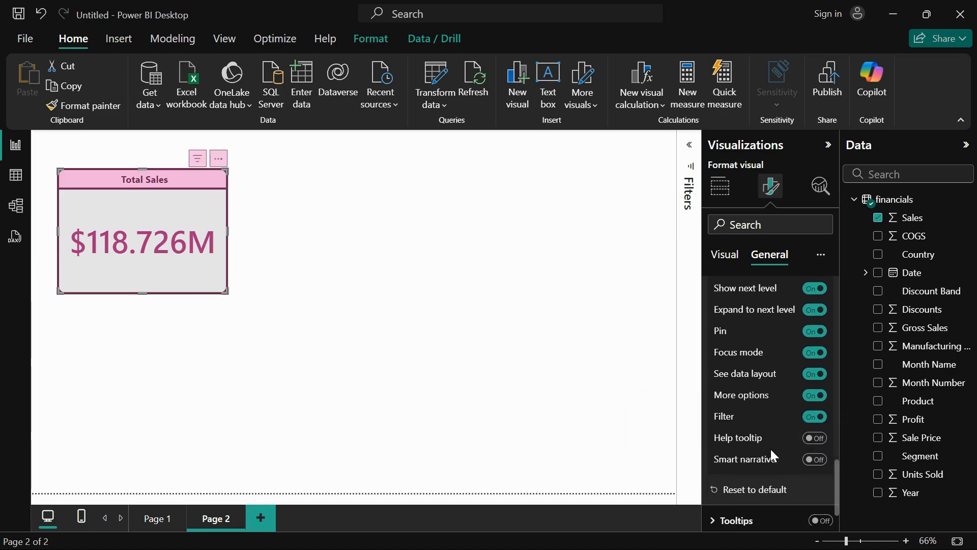
click(746, 481)
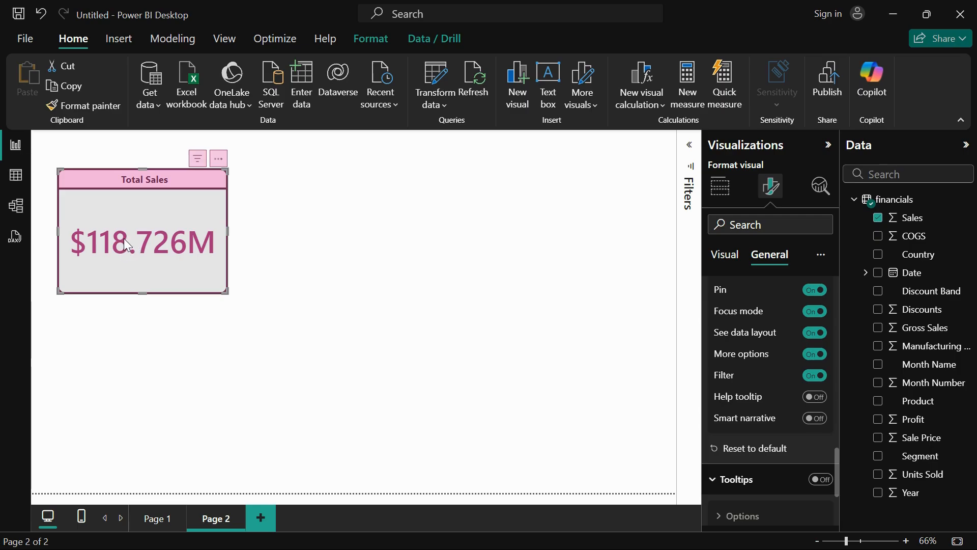
click(822, 480)
mouse_move(142, 237)
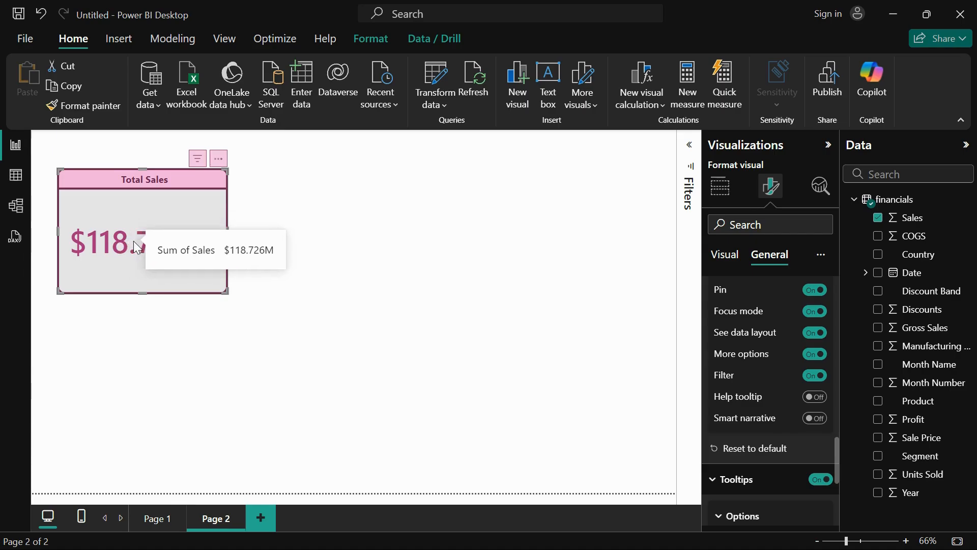
- Set the tooltip text to a heavier Segoe UI font variant at size 12
scroll(790, 490, down, 4)
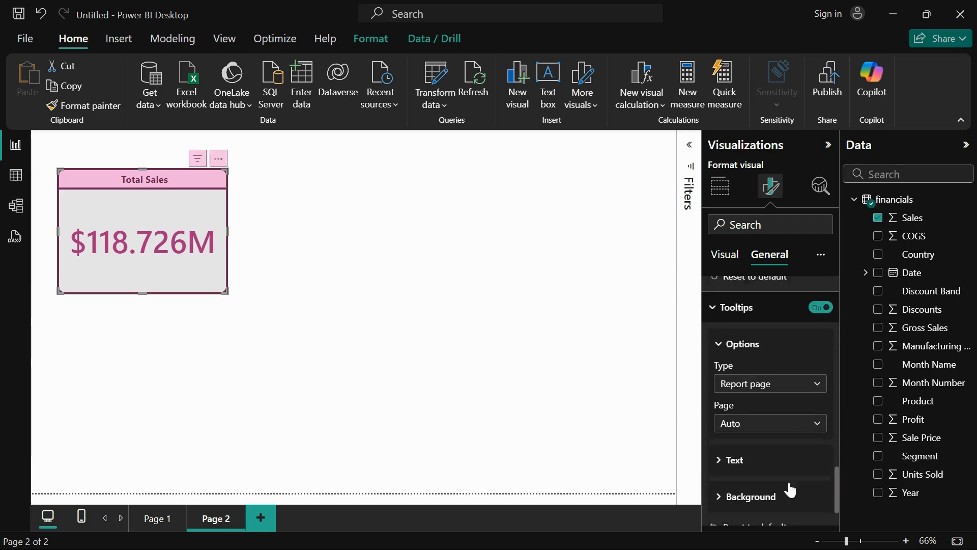
click(741, 420)
scroll(763, 425, down, 3)
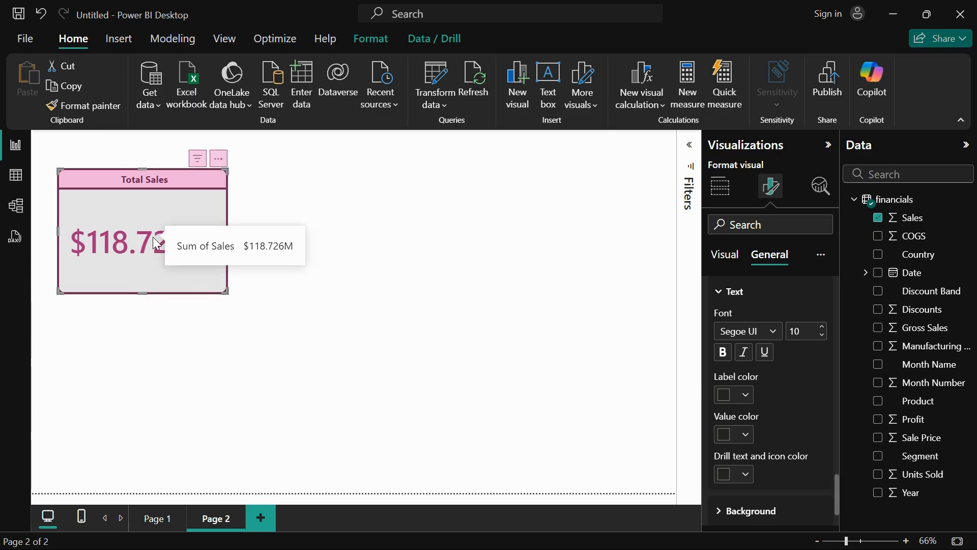
click(778, 333)
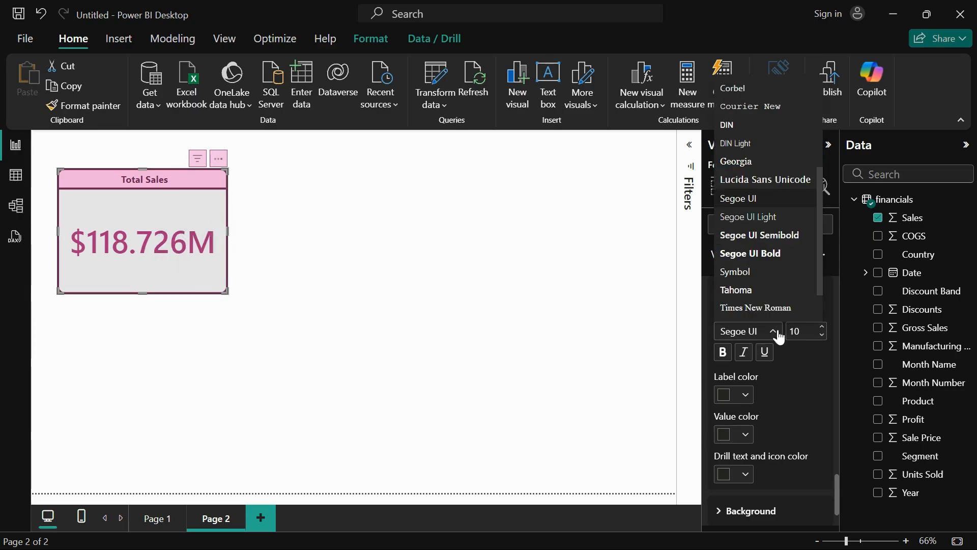
click(772, 243)
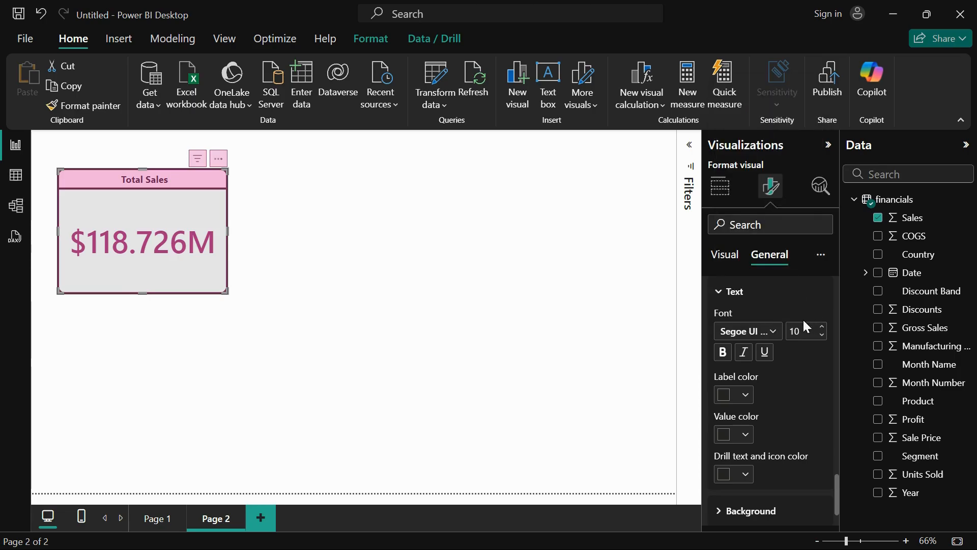
click(823, 329)
- Color the tooltip's label with the darkest pink theme shade and its value with the medium pink shade in the third tint row
click(745, 396)
click(865, 276)
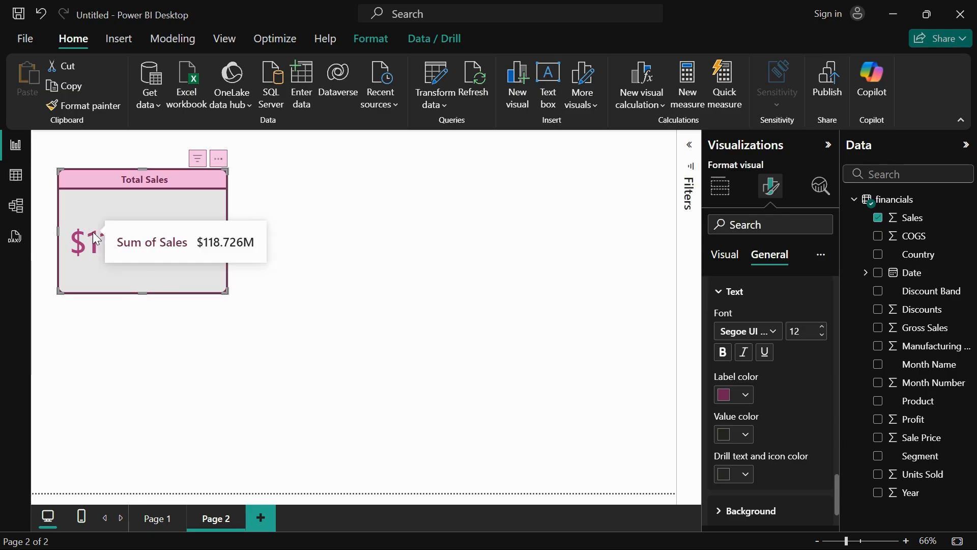
click(744, 436)
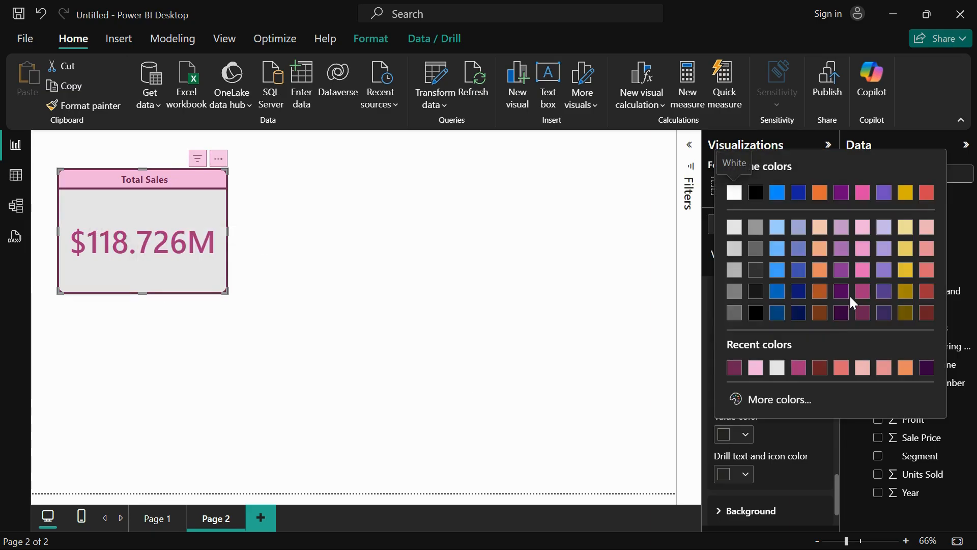
click(865, 267)
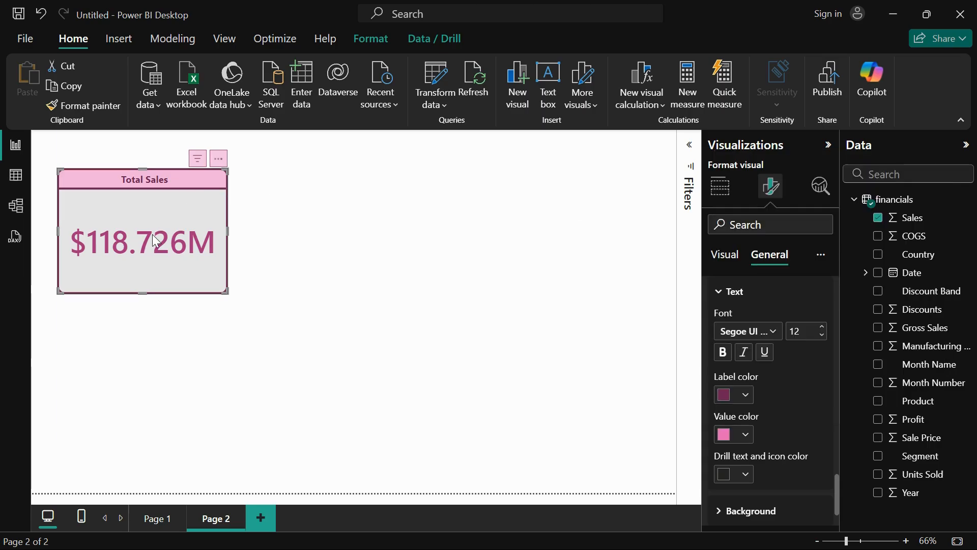
- Fill the tooltip background with the lightest pink theme shade and set its transparency to 51%
scroll(766, 477, down, 2)
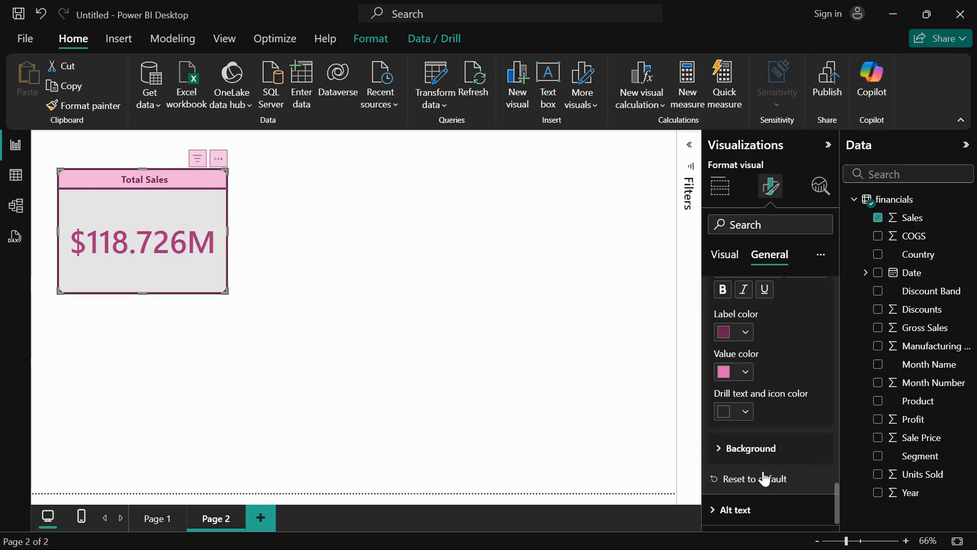
click(742, 454)
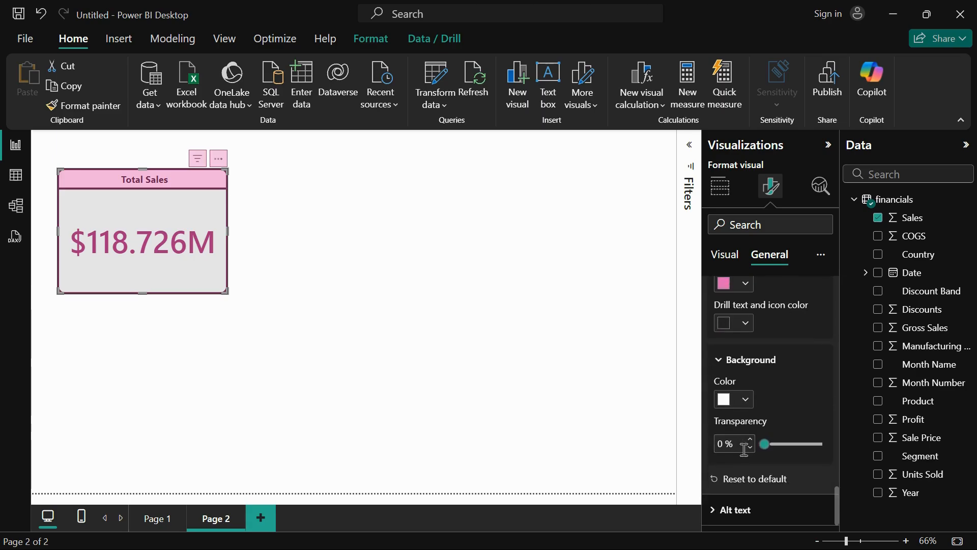
click(741, 403)
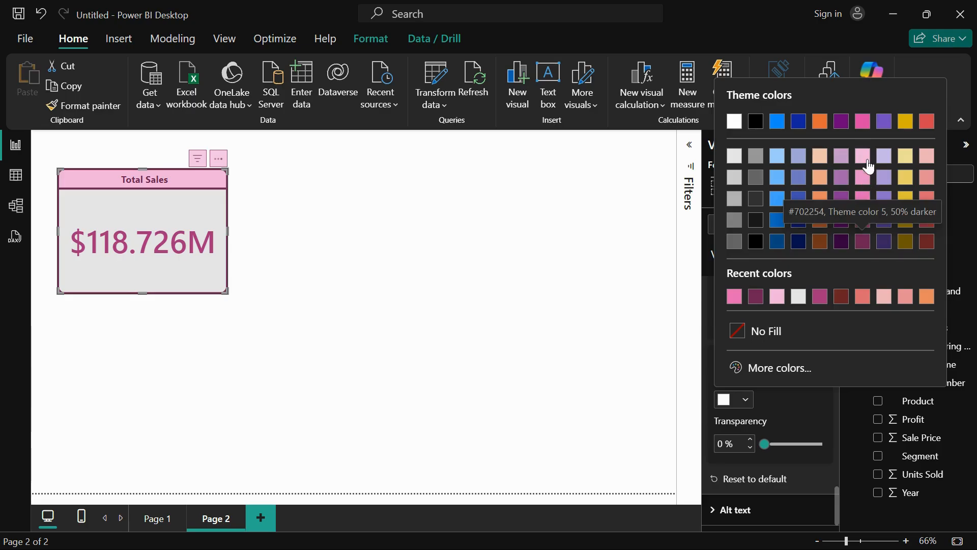
click(864, 158)
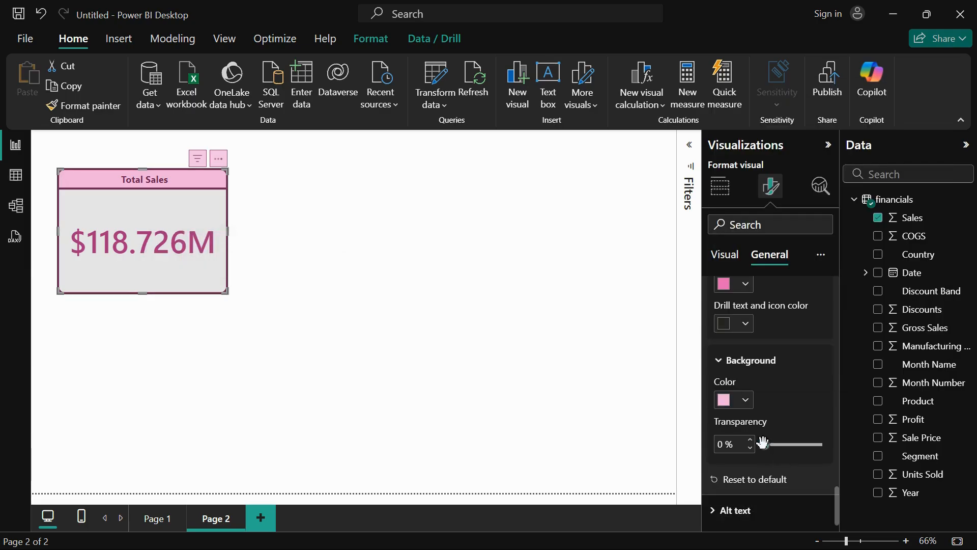
drag(766, 445, 794, 444)
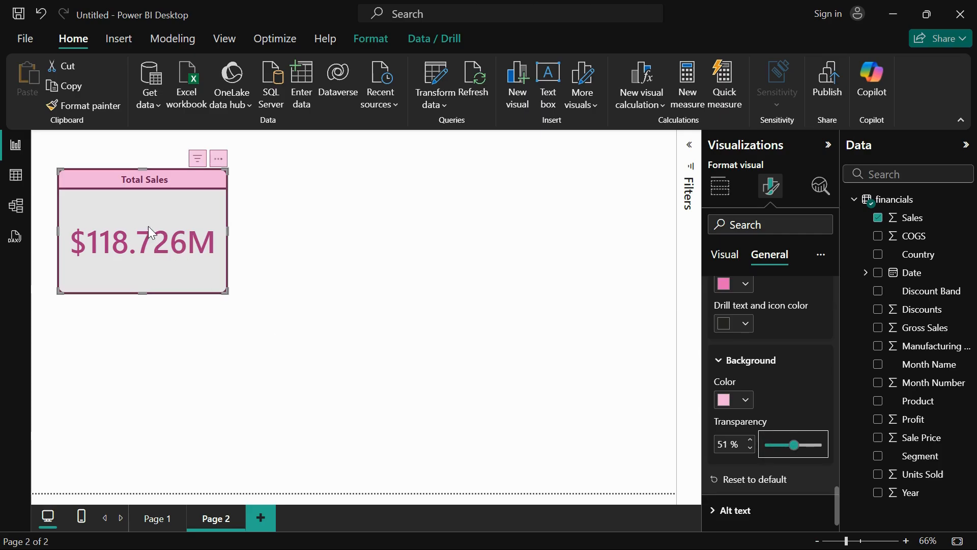